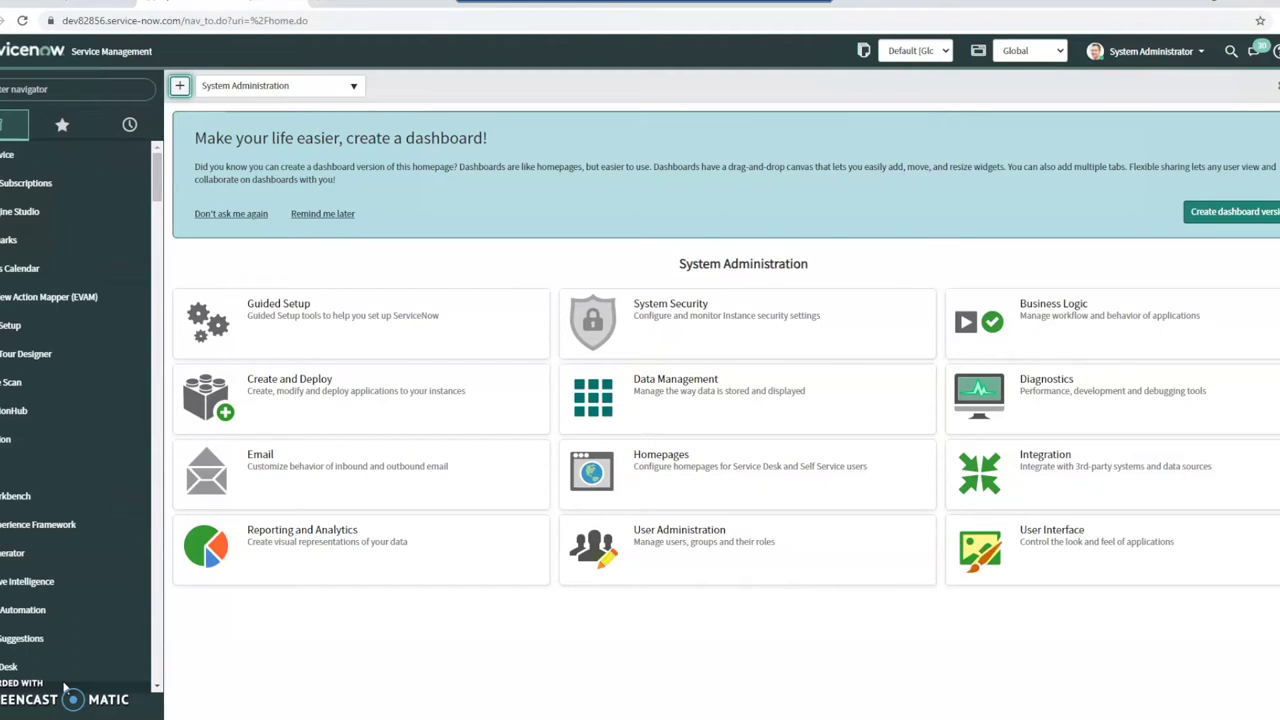
Filter the navigator for 'cab' and open the active CAB Definitions list showing Network CAB
{"action": "left_click", "coordinate": [81, 92]}
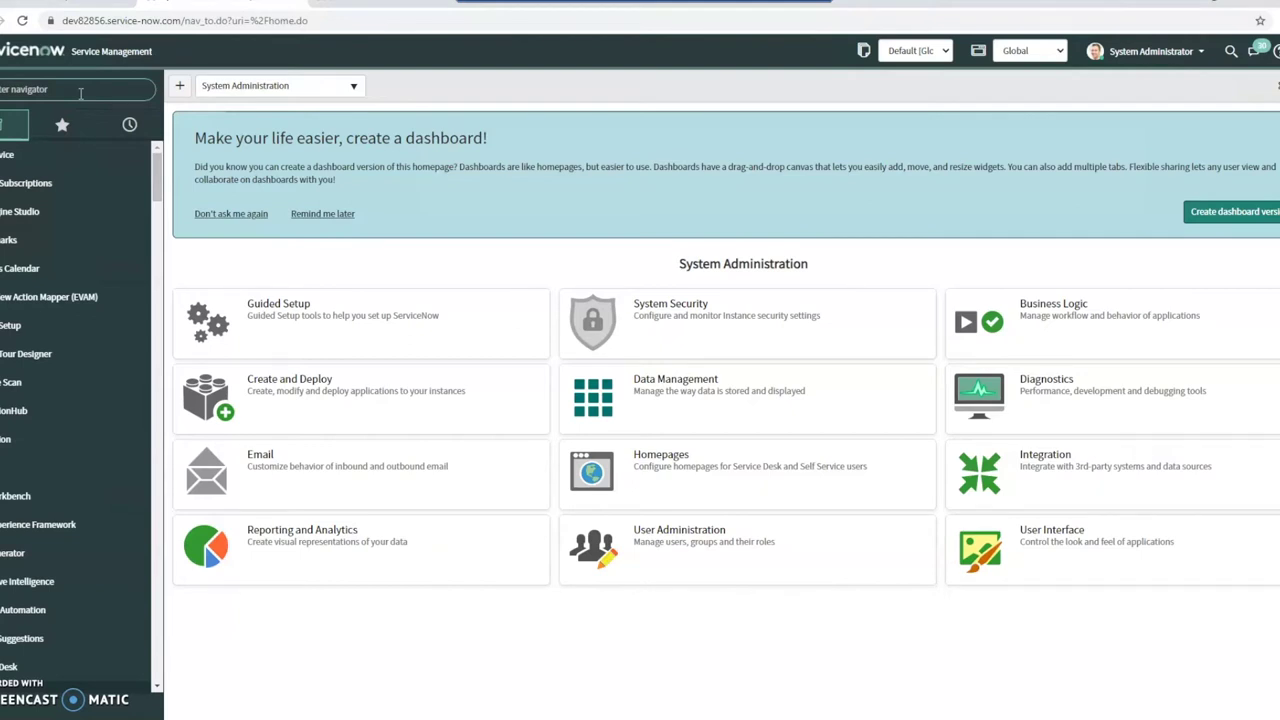
{"action": "left_click", "coordinate": [80, 93]}
{"action": "type", "text": "cab"}
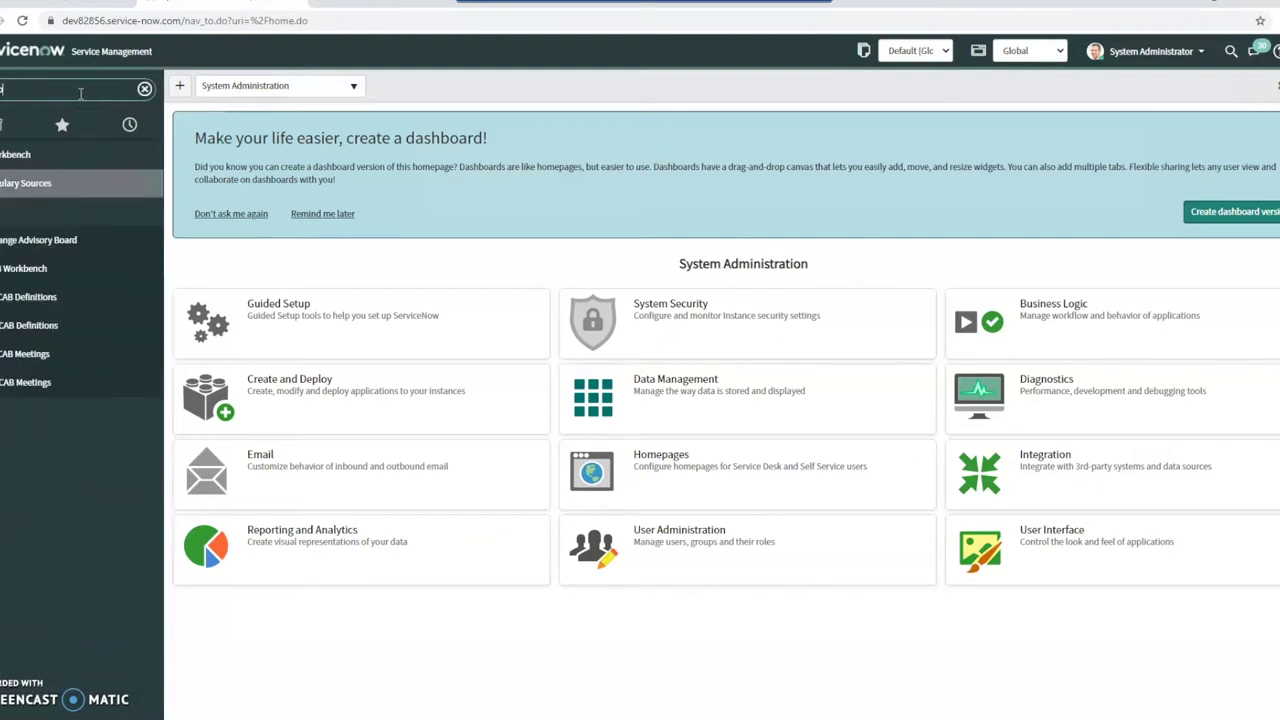
{"action": "left_click", "coordinate": [65, 298]}
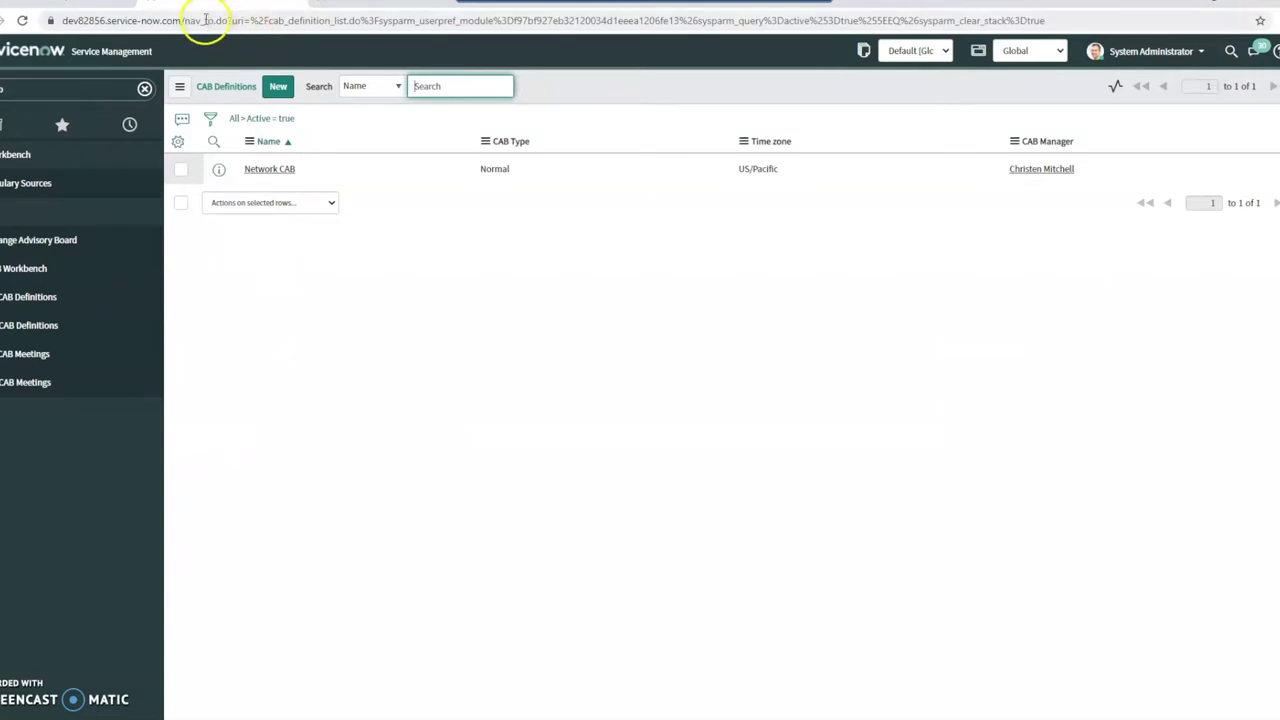
Open the Network CAB definition and look over its agenda settings and 7 related CAB Meetings
{"action": "left_click", "coordinate": [267, 170]}
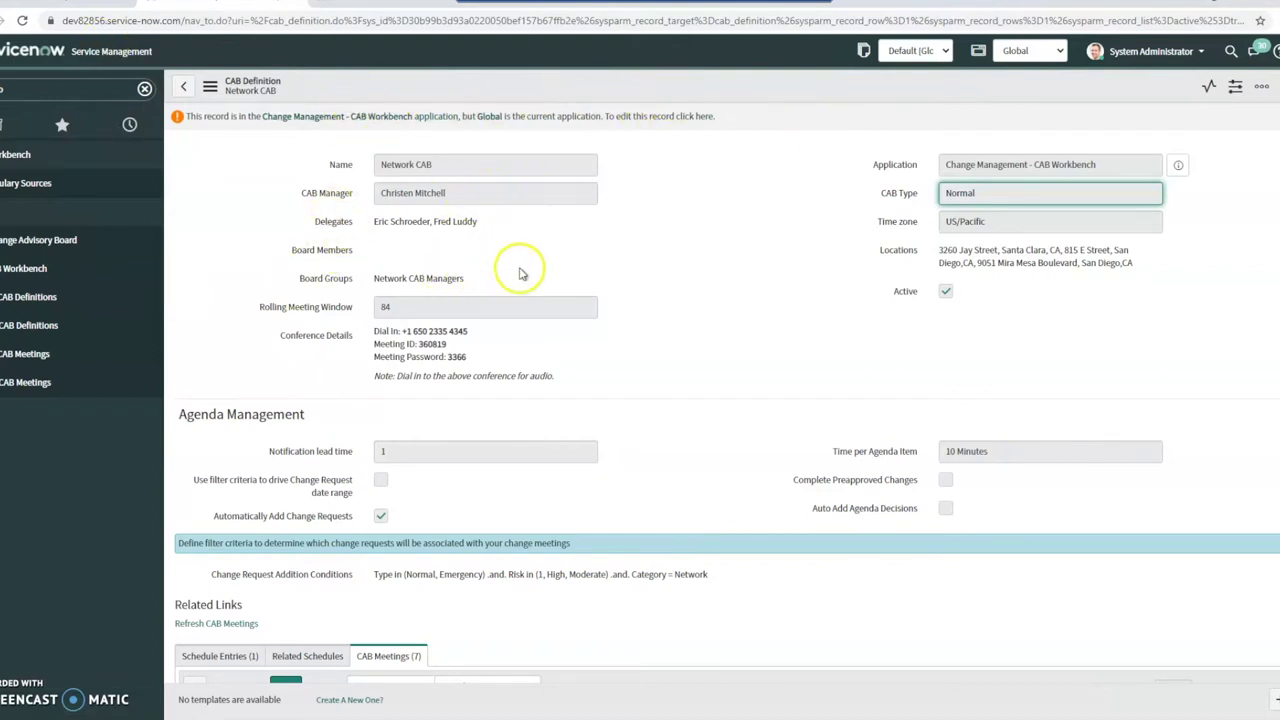
{"action": "scroll", "coordinate": [505, 235], "scroll_direction": "down", "scroll_amount": 1}
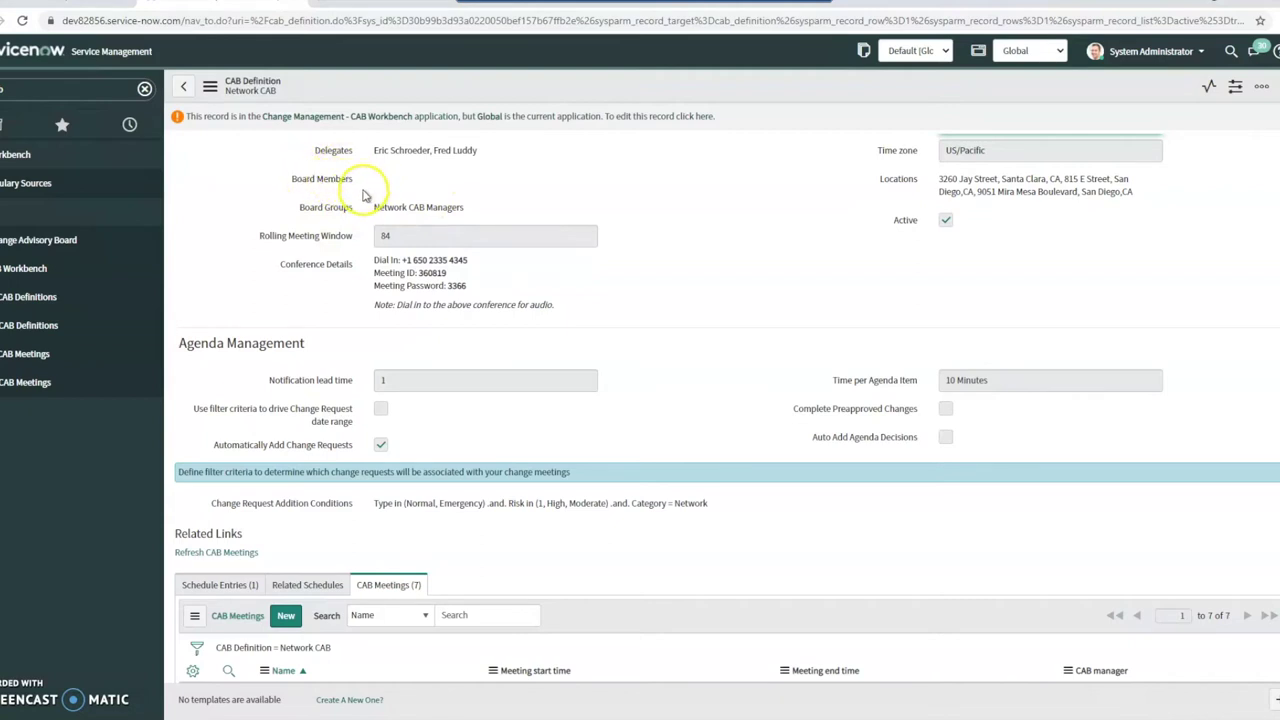
{"action": "scroll", "coordinate": [370, 200], "scroll_direction": "up", "scroll_amount": 1}
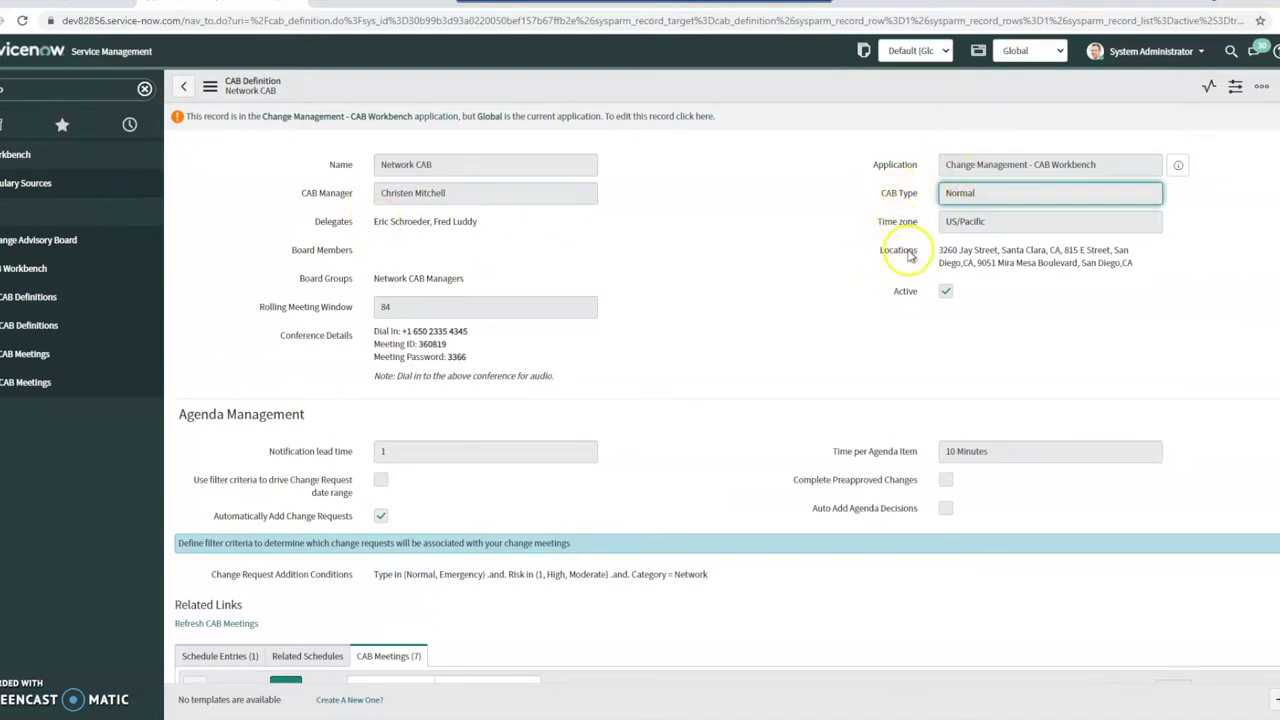
{"action": "scroll", "coordinate": [890, 291], "scroll_direction": "down", "scroll_amount": 2}
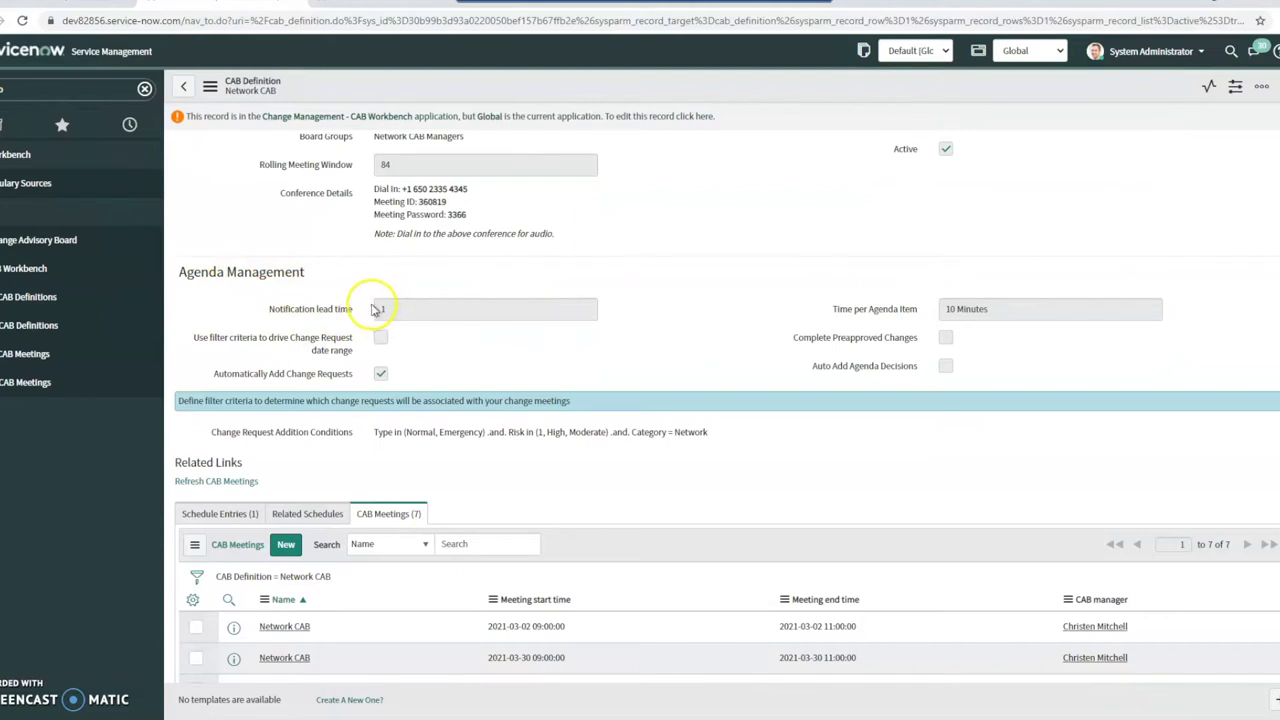
{"action": "mouse_move", "coordinate": [306, 314]}
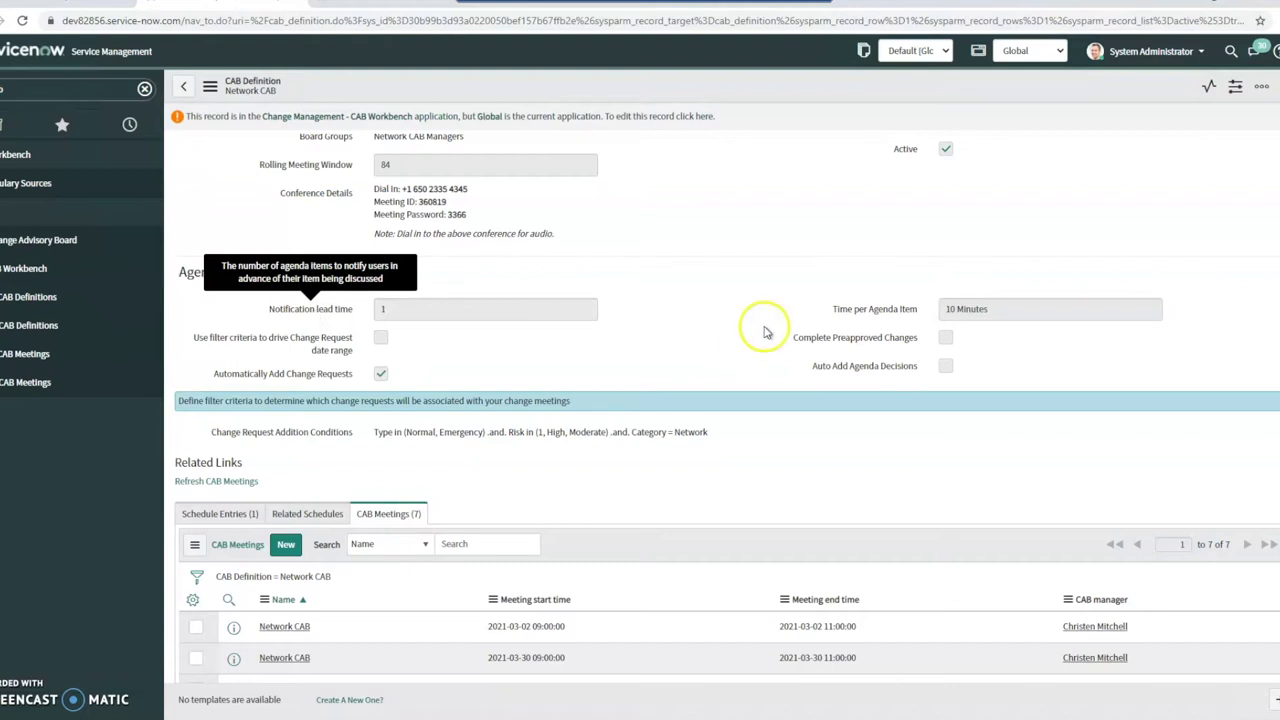
{"action": "mouse_move", "coordinate": [884, 311]}
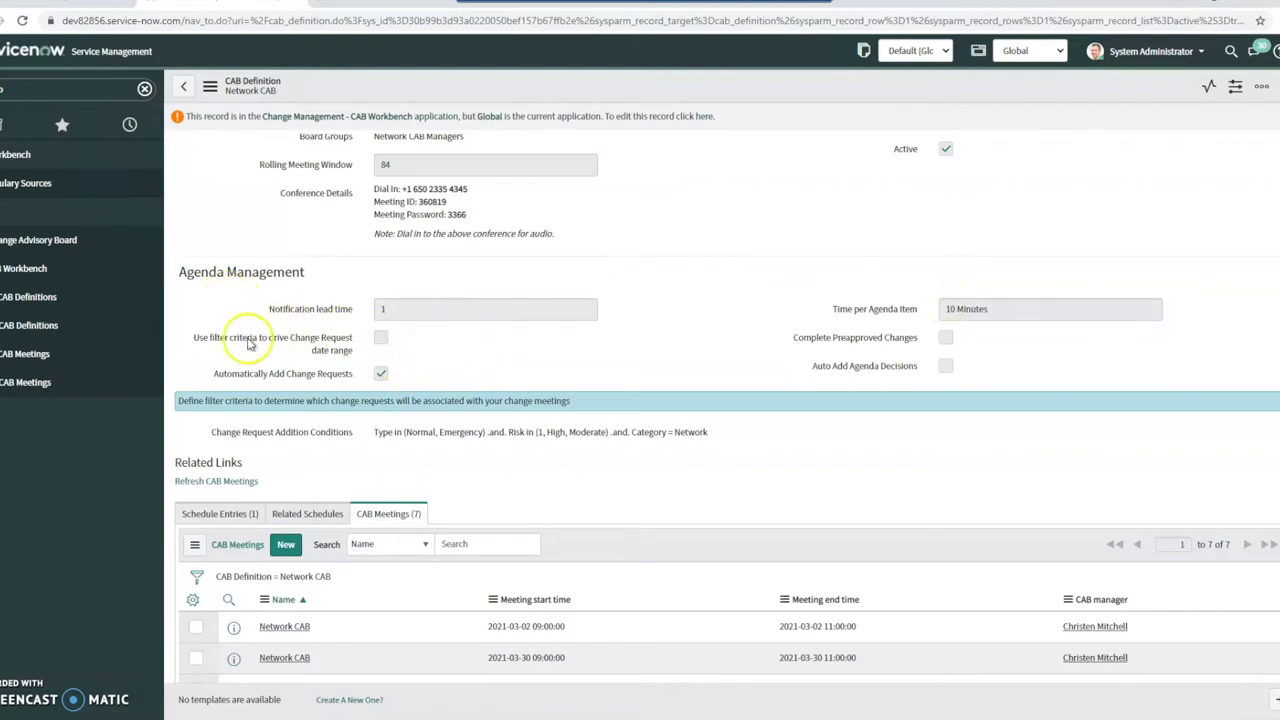
{"action": "mouse_move", "coordinate": [341, 347]}
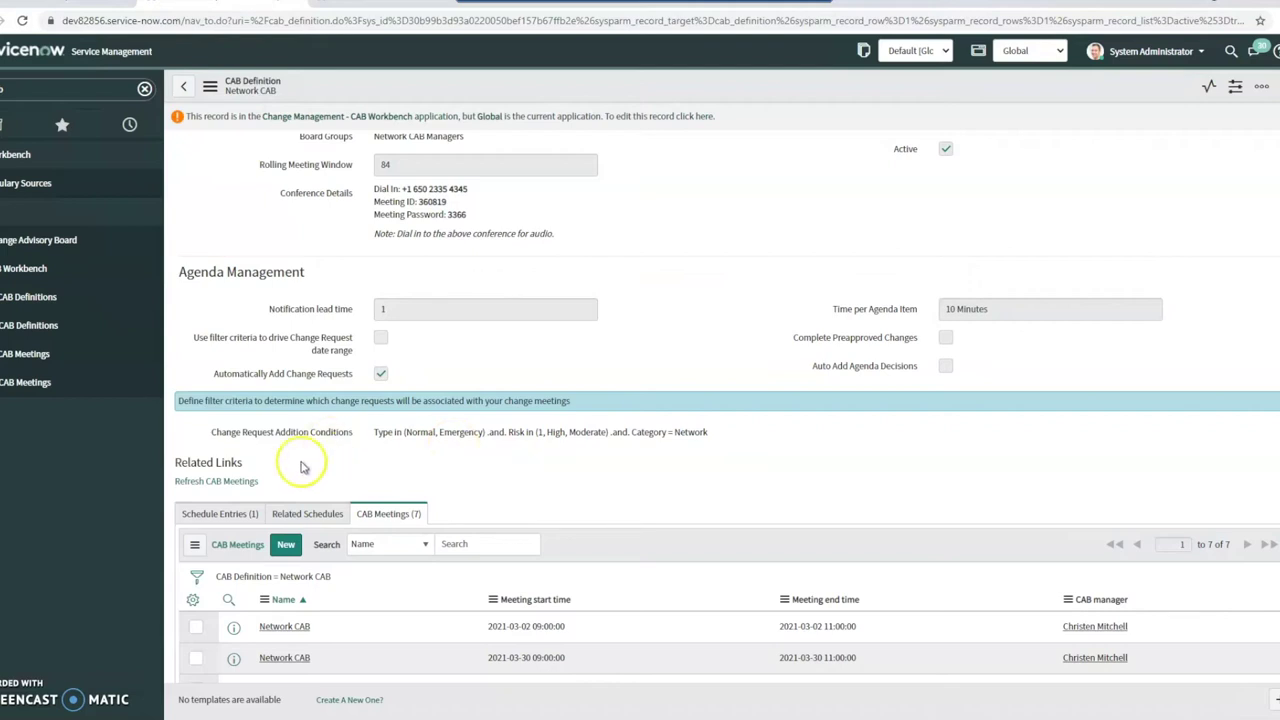
Glance at Network CAB's schedule entries, then open the Network CAB Show meeting from its CAB Meetings list
{"action": "left_click", "coordinate": [236, 516]}
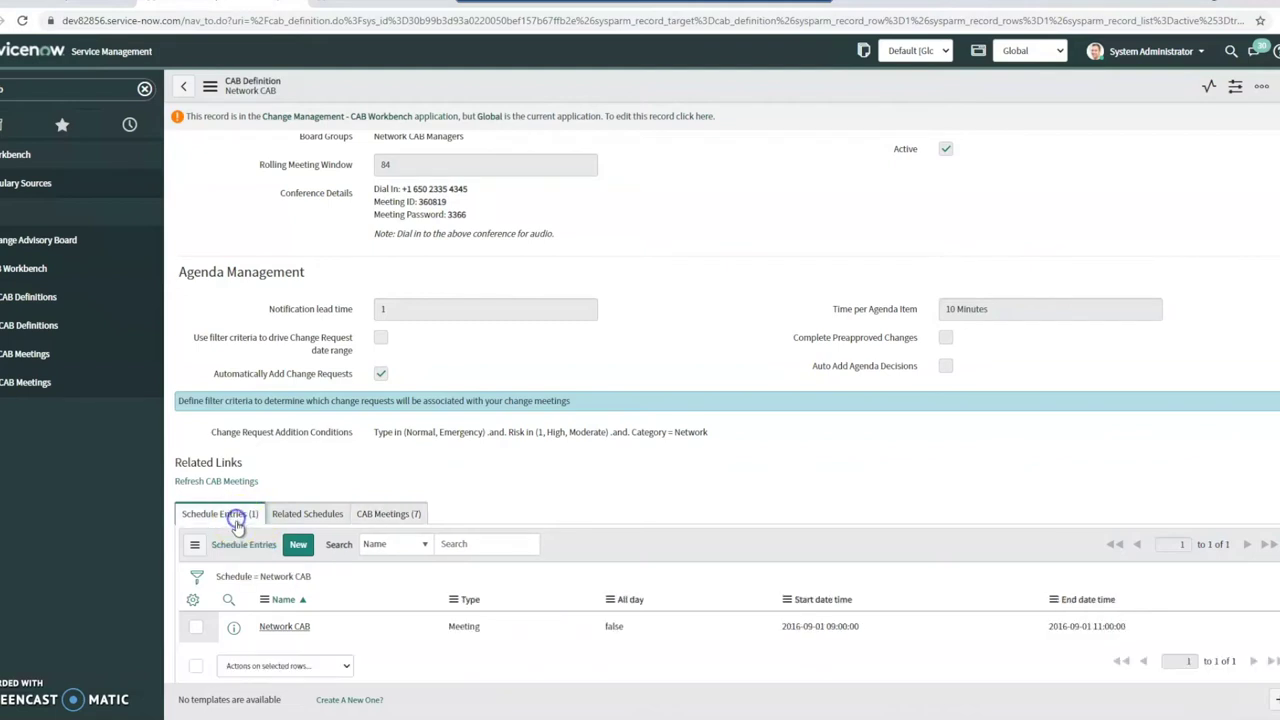
{"action": "left_click", "coordinate": [383, 515]}
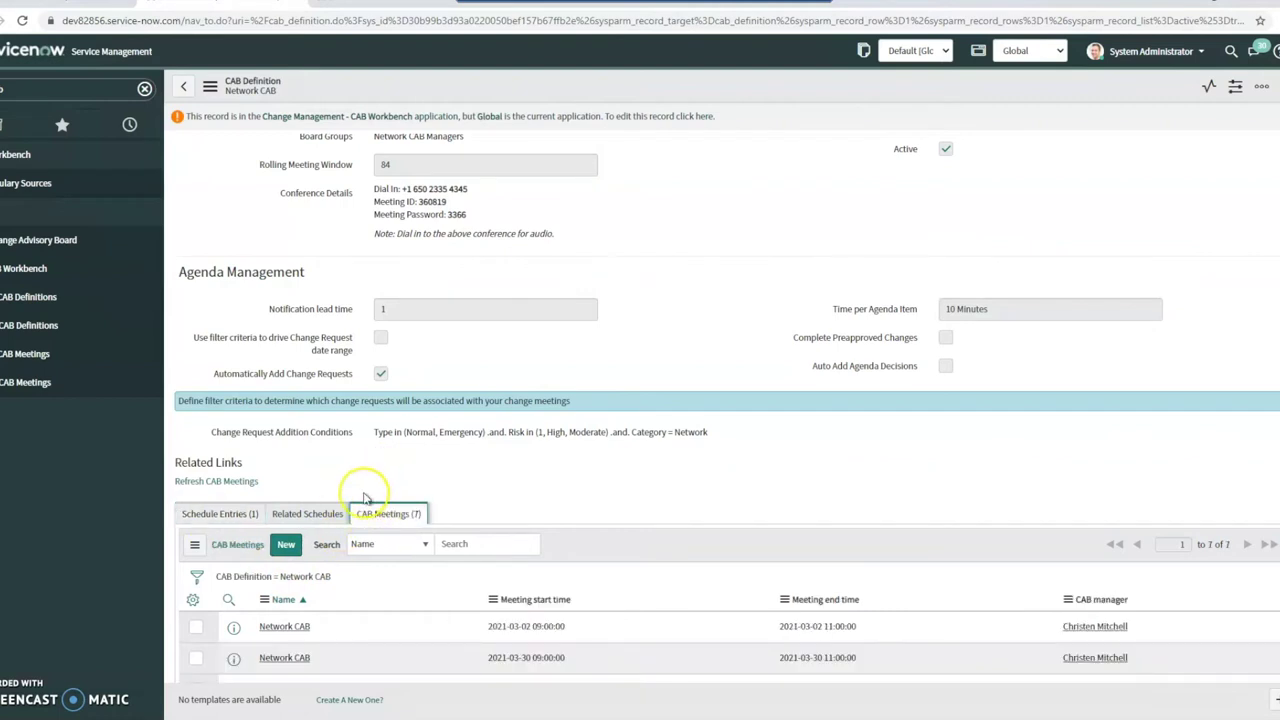
{"action": "scroll", "coordinate": [405, 518], "scroll_direction": "down", "scroll_amount": 2}
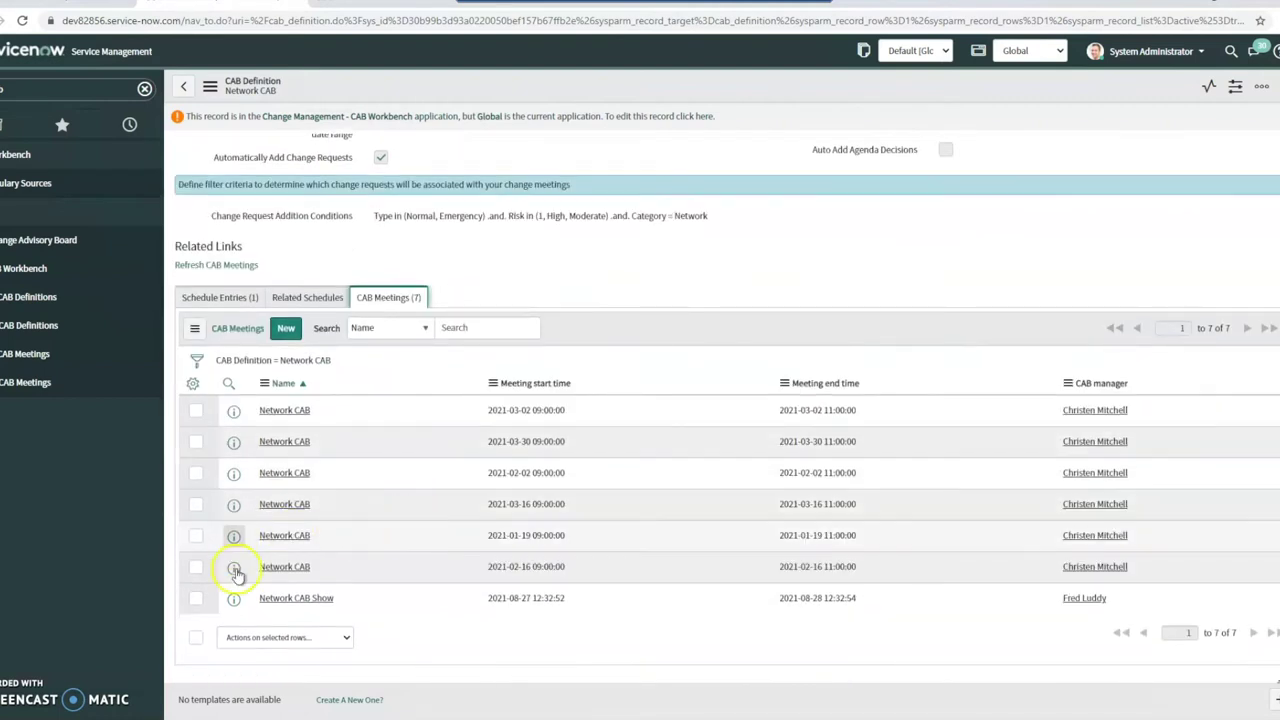
{"action": "left_click", "coordinate": [314, 604]}
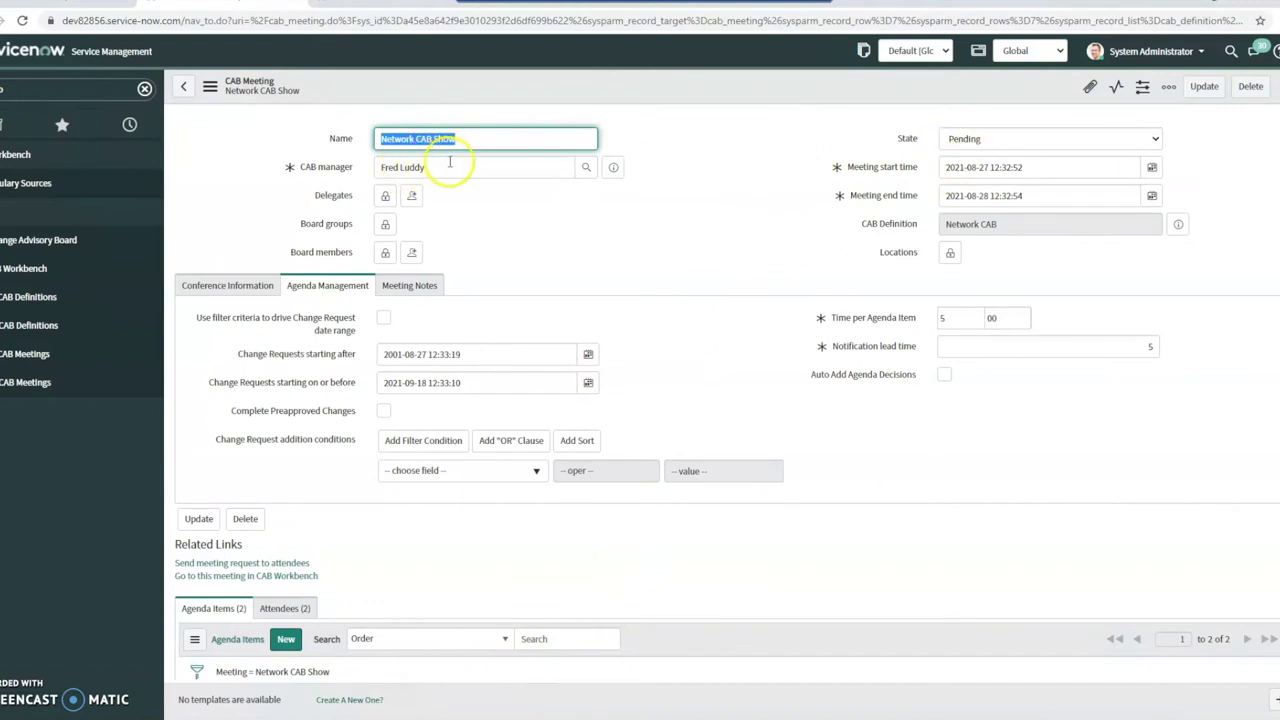
Review the Network CAB Show form and its pending agenda items CHG0000001 and CHG0000007
{"action": "key", "text": "Tab"}
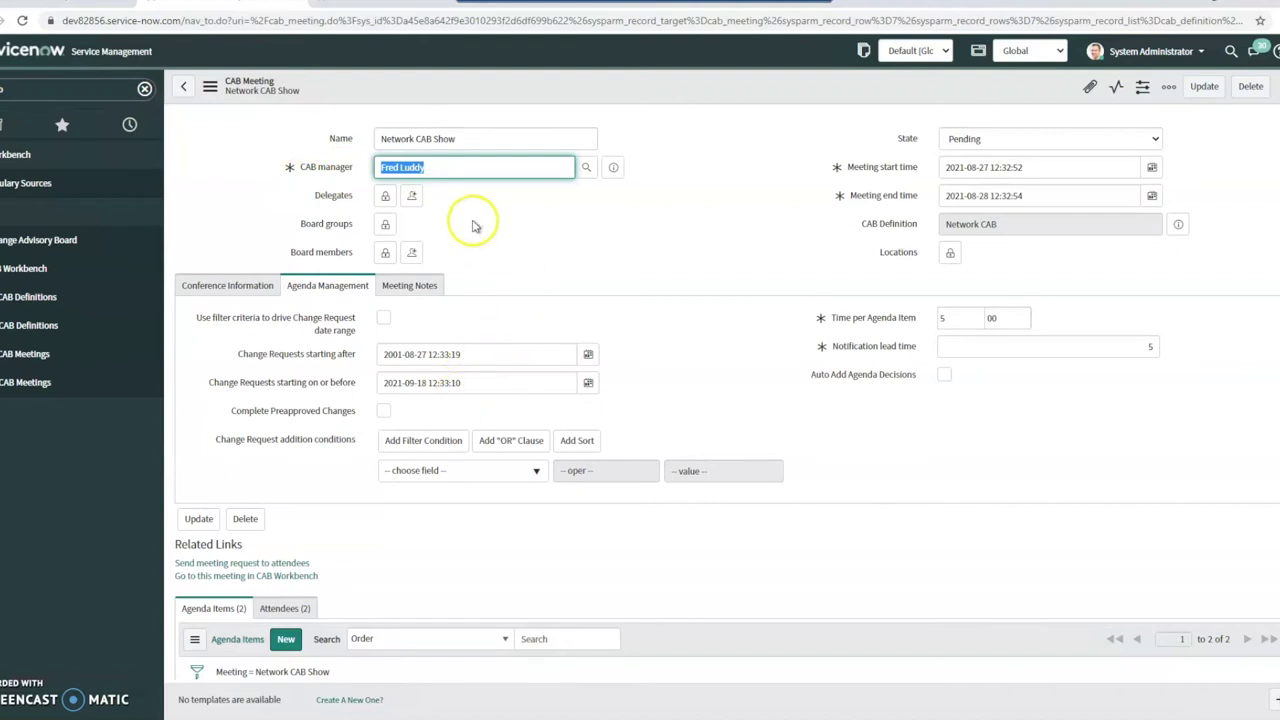
{"action": "left_click_drag", "start_coordinate": [383, 138], "coordinate": [472, 138]}
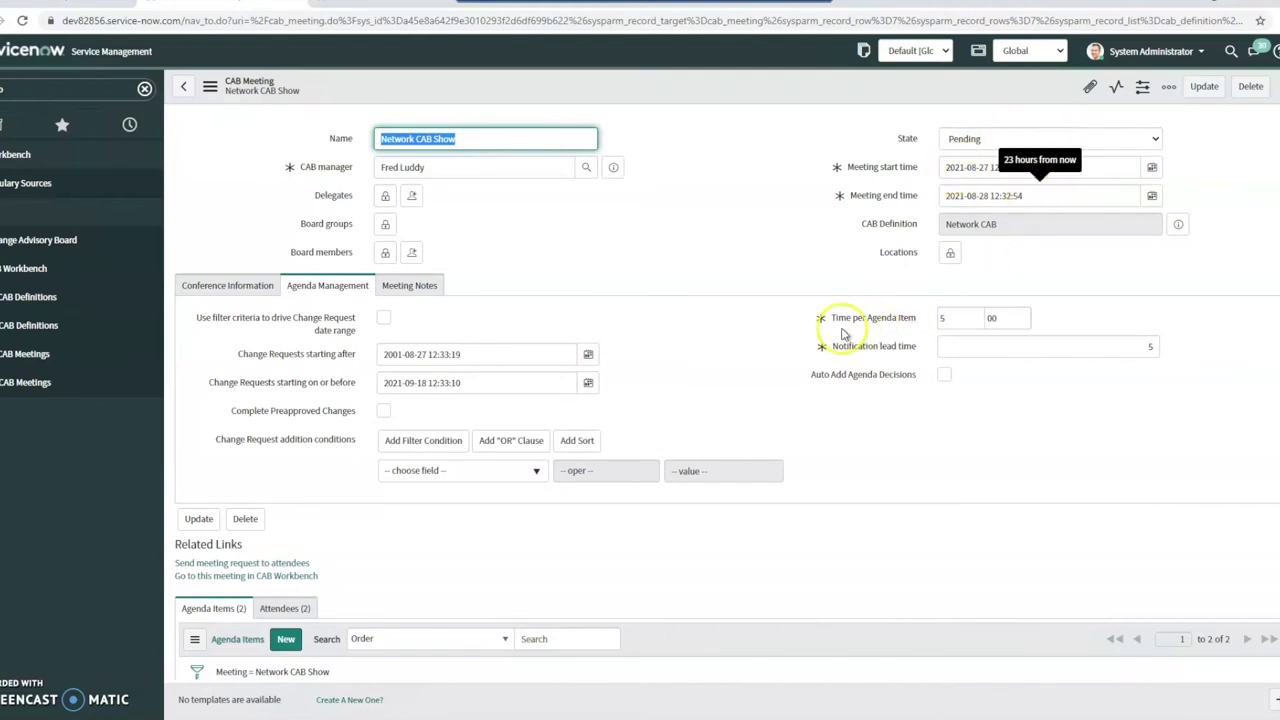
{"action": "scroll", "coordinate": [825, 320], "scroll_direction": "down", "scroll_amount": 3}
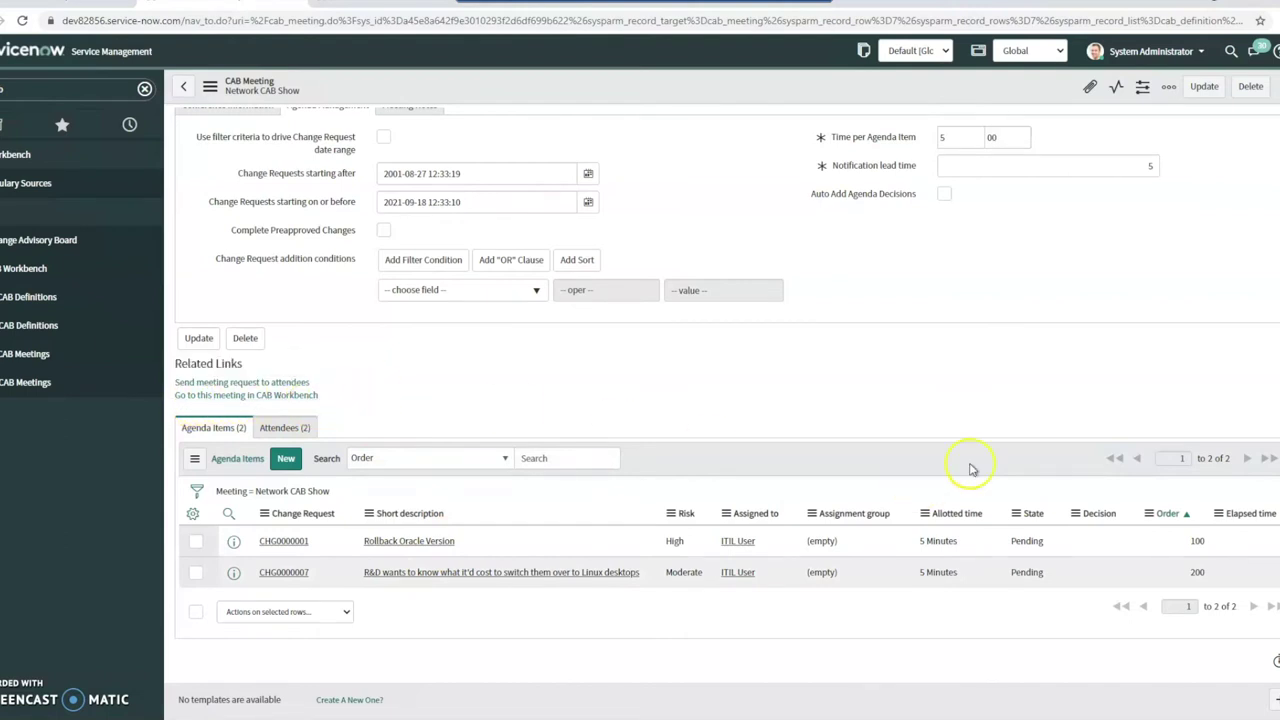
{"action": "left_click", "coordinate": [1185, 55]}
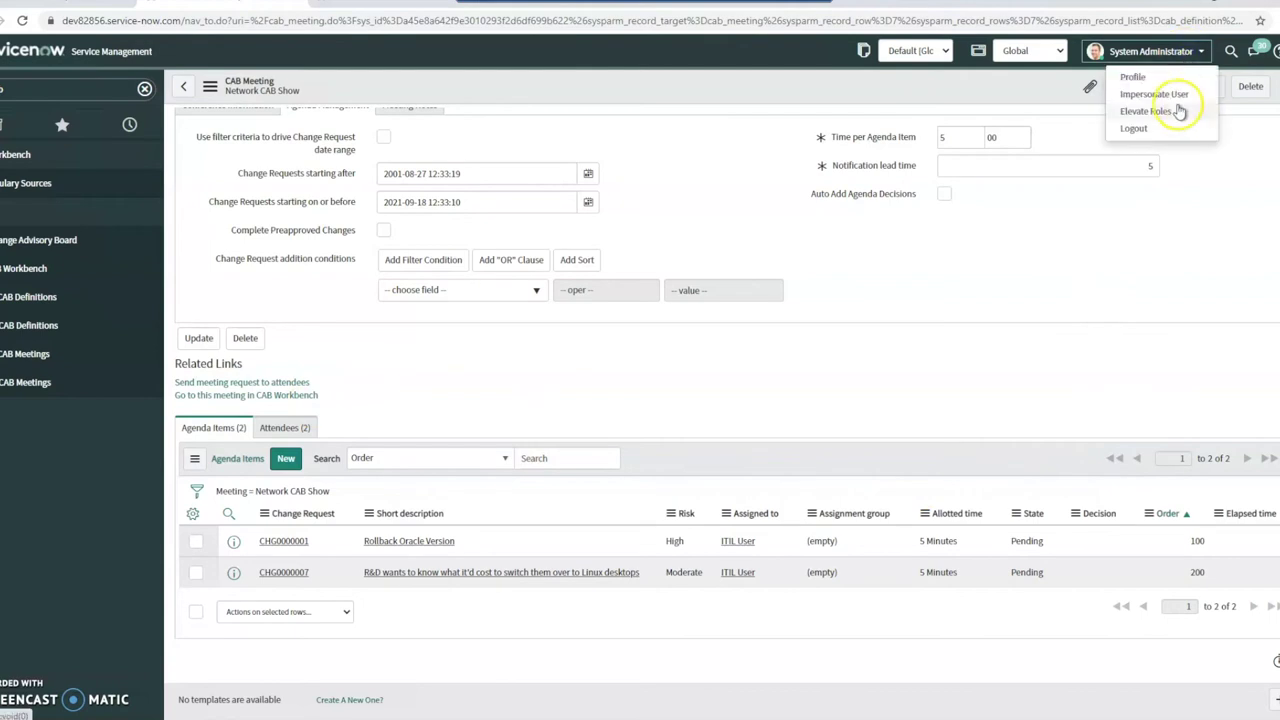
Impersonate the Network CAB Show's CAB manager, picked from Recent Impersonations
{"action": "left_click", "coordinate": [1174, 98]}
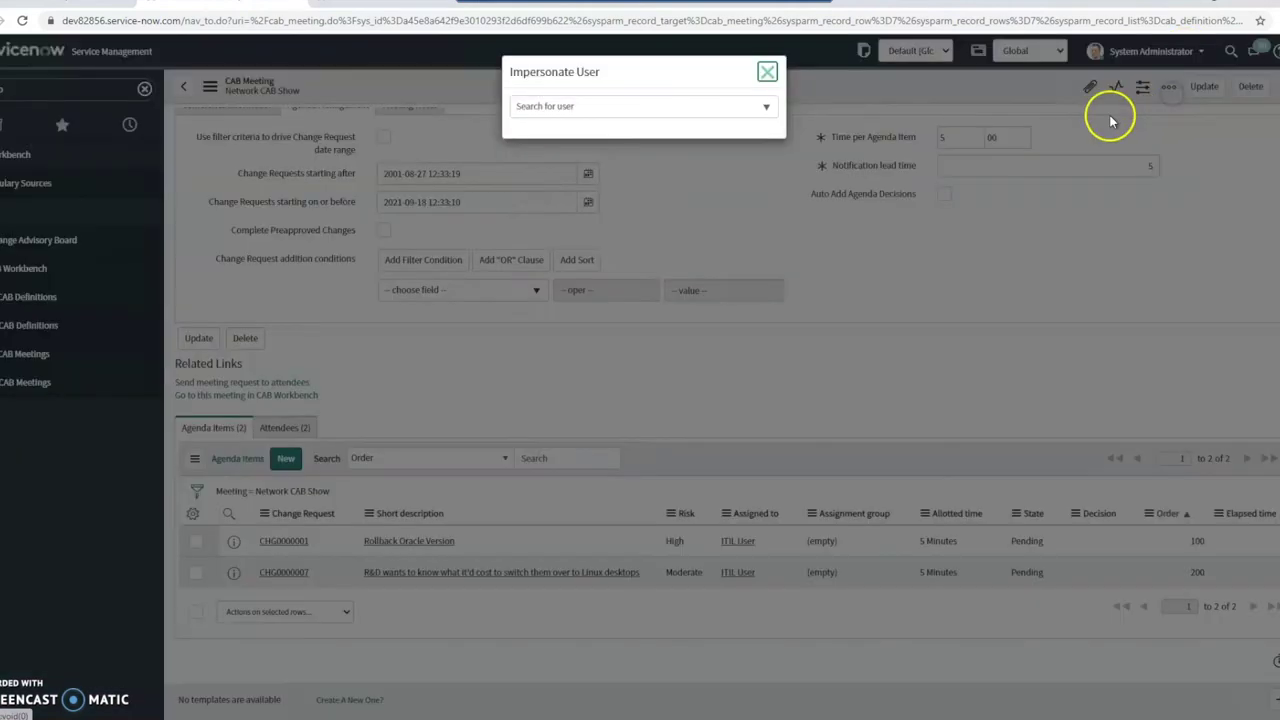
{"action": "left_click", "coordinate": [666, 106]}
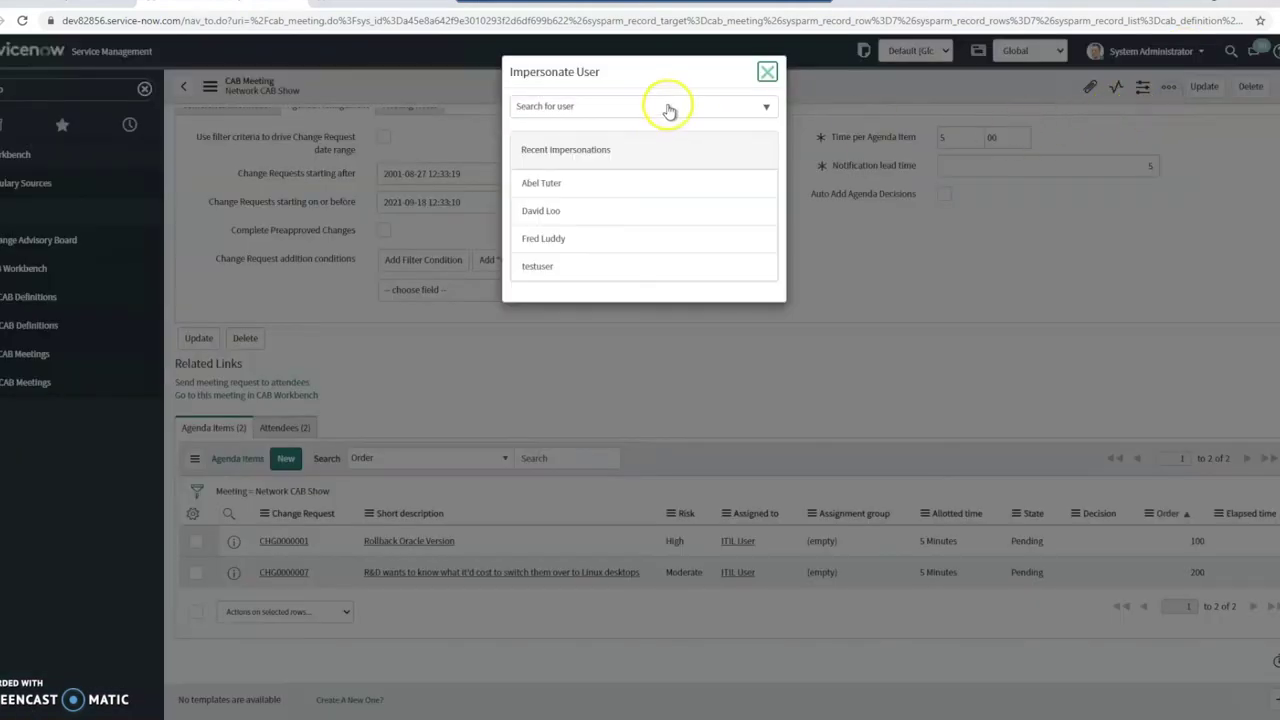
{"action": "left_click", "coordinate": [556, 240]}
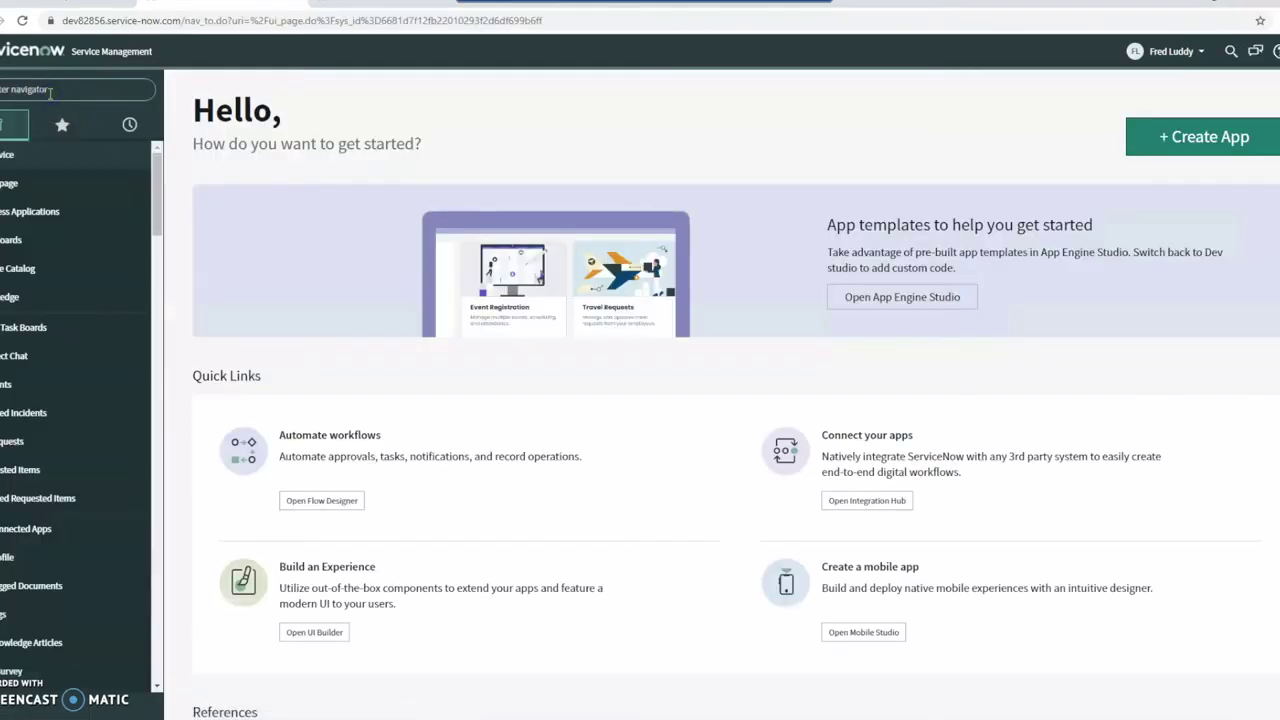
{"action": "type", "text": "cab"}
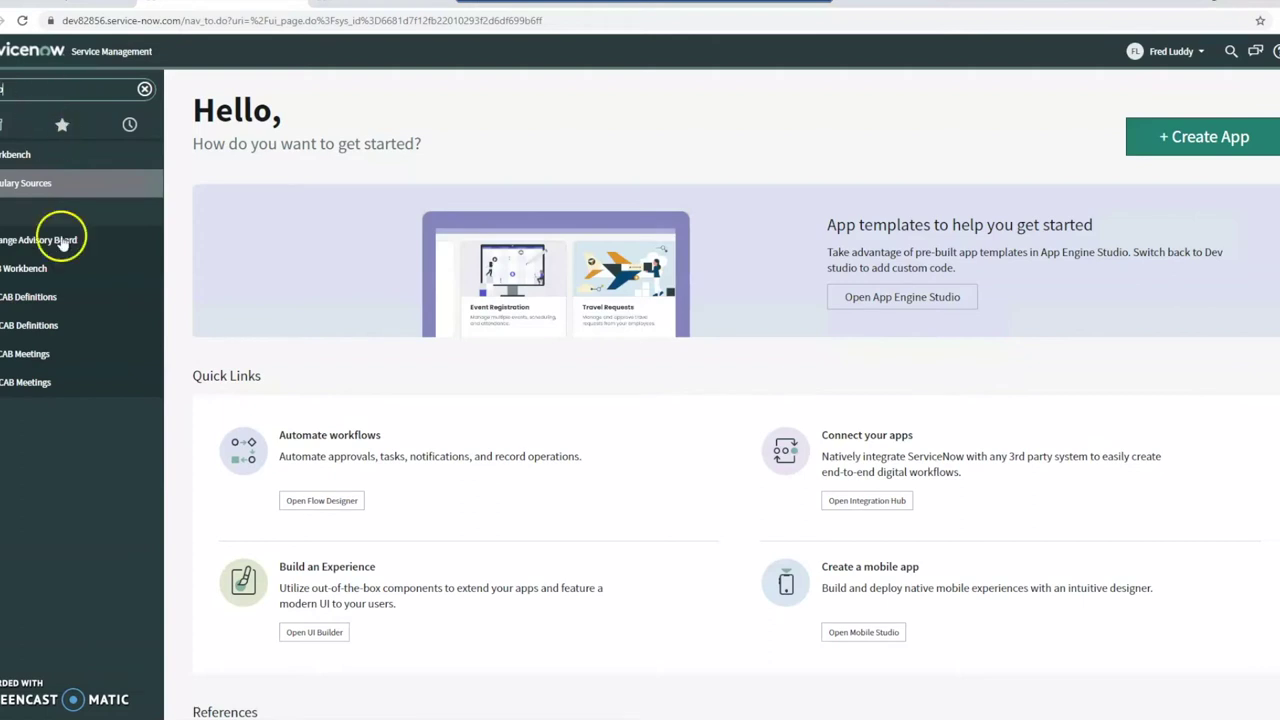
Open CAB Workbench and load the Network CAB Show meeting from its calendar event
{"action": "left_click", "coordinate": [75, 268]}
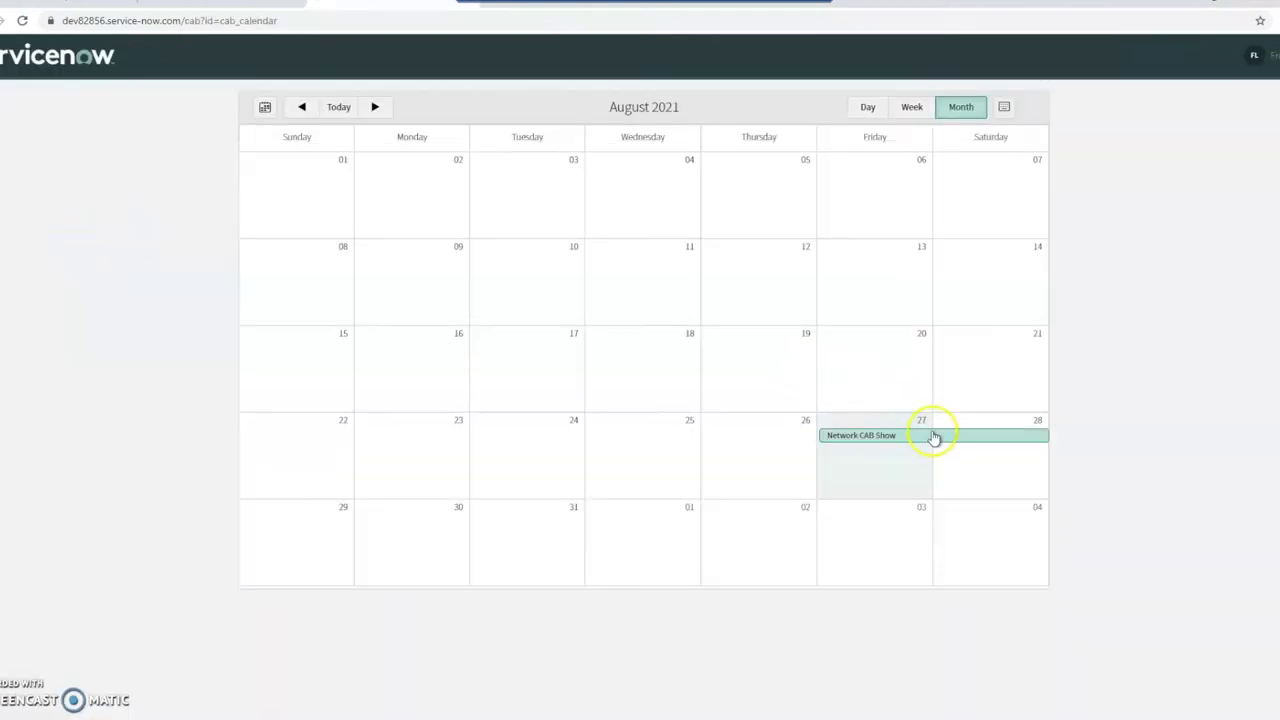
{"action": "left_click", "coordinate": [933, 438]}
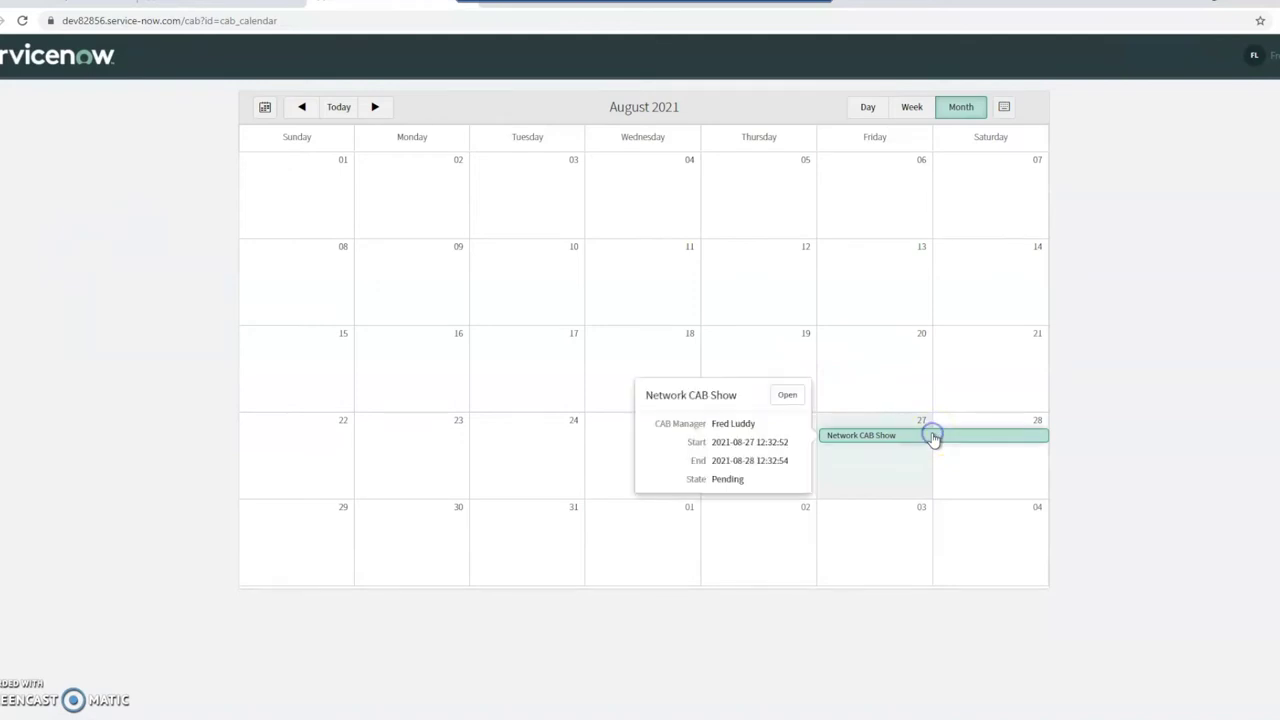
{"action": "left_click", "coordinate": [795, 397]}
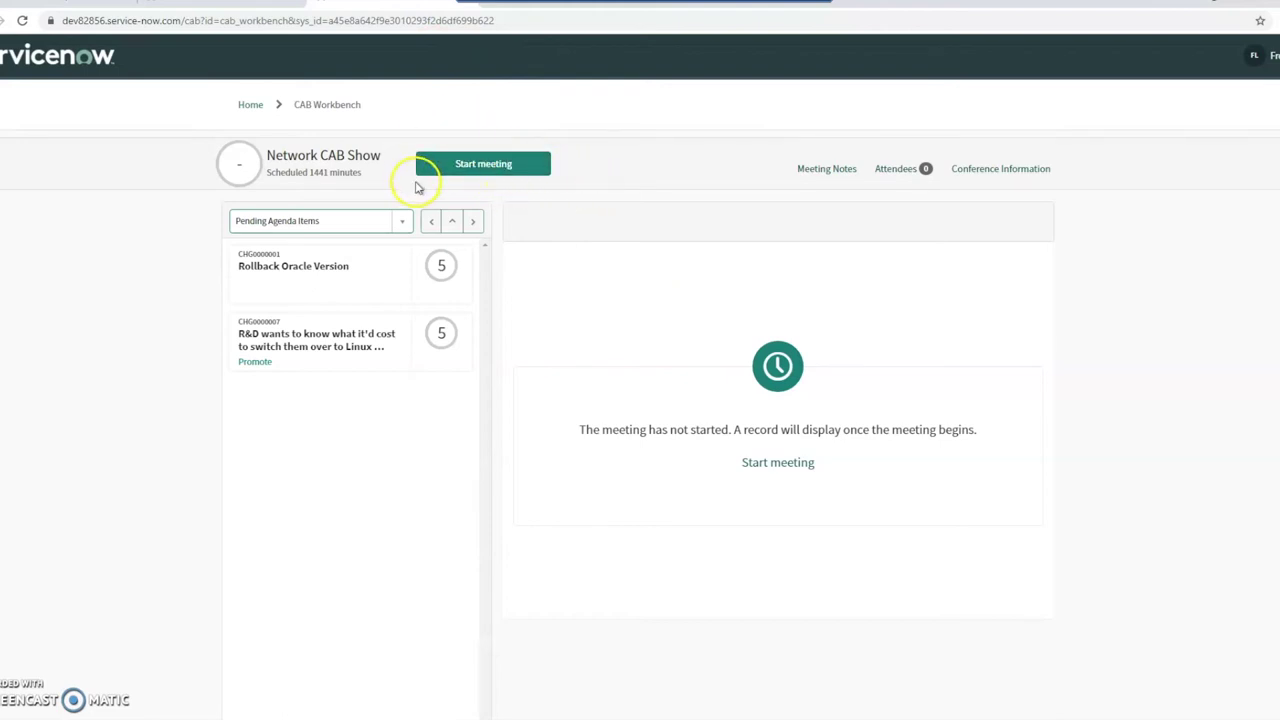
Start the Network CAB Show meeting, making CHG0000001 Rollback Oracle Version the current item
{"action": "left_click", "coordinate": [466, 173]}
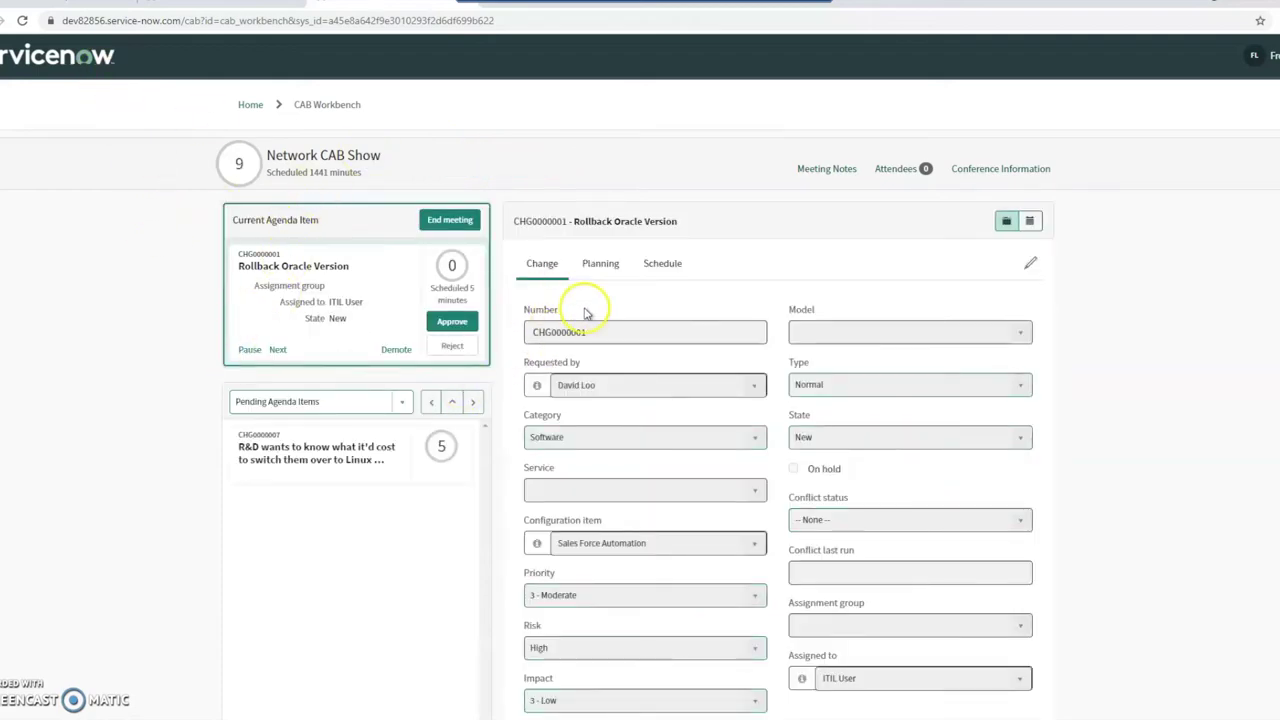
{"action": "scroll", "coordinate": [585, 310], "scroll_direction": "down", "scroll_amount": 3}
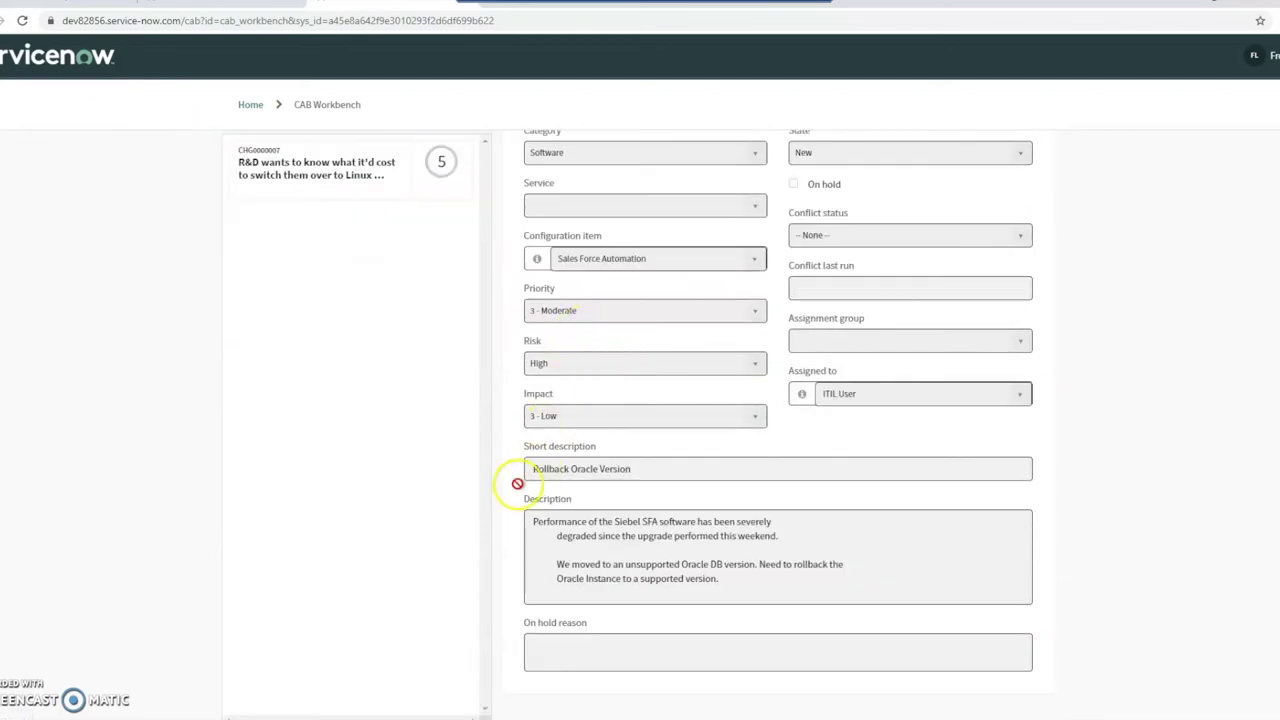
{"action": "scroll", "coordinate": [566, 538], "scroll_direction": "down", "scroll_amount": 1}
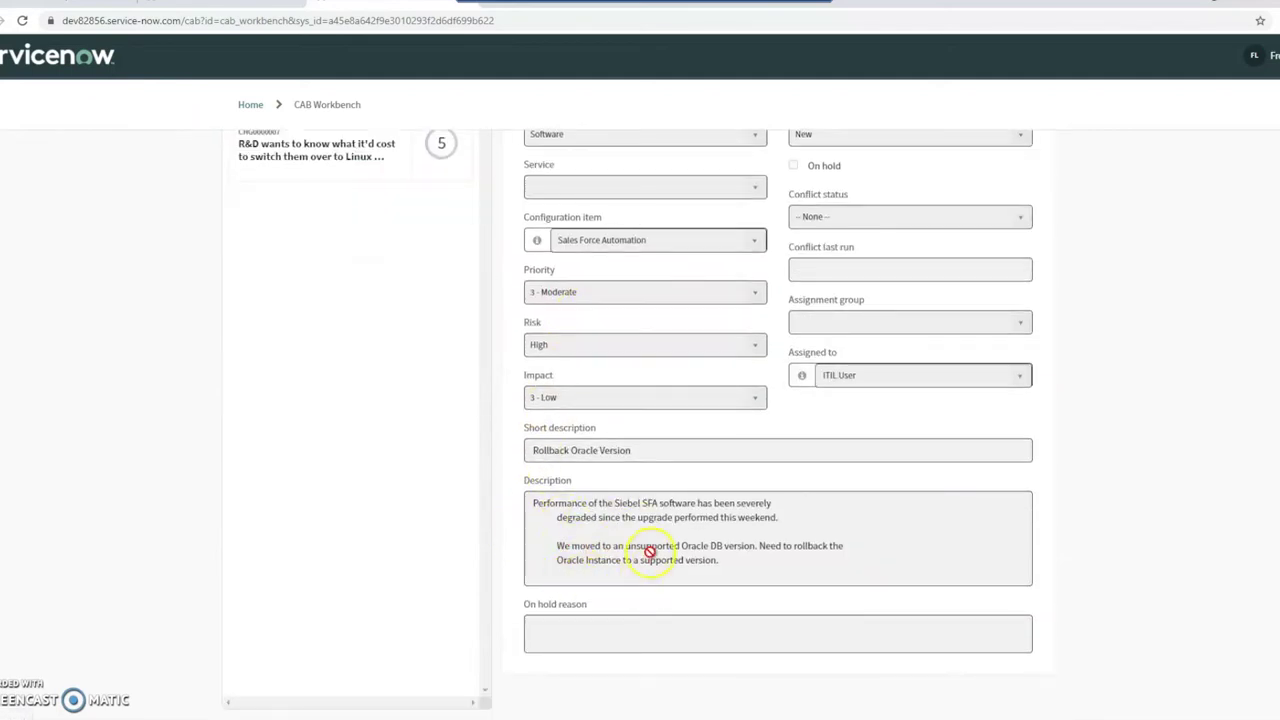
{"action": "scroll", "coordinate": [655, 565], "scroll_direction": "up", "scroll_amount": 4}
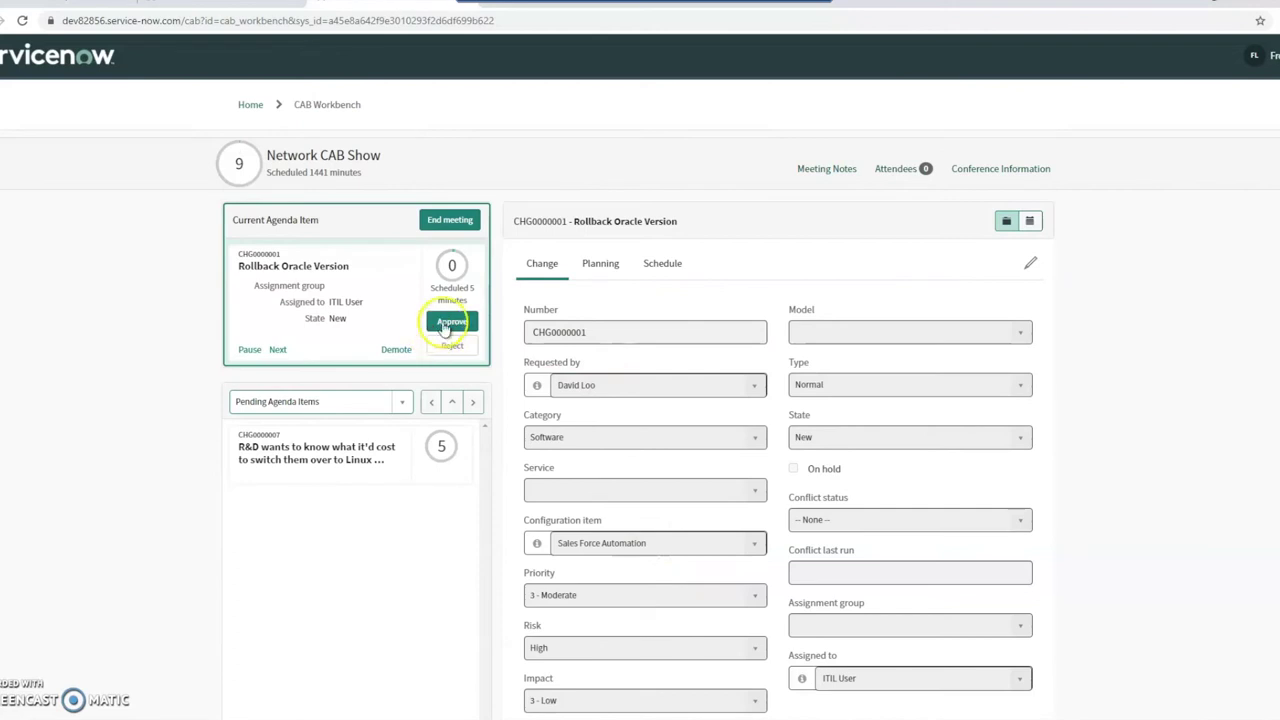
Check the change's requested and planned dates on the Schedule tab's day calendar
{"action": "left_click", "coordinate": [597, 266]}
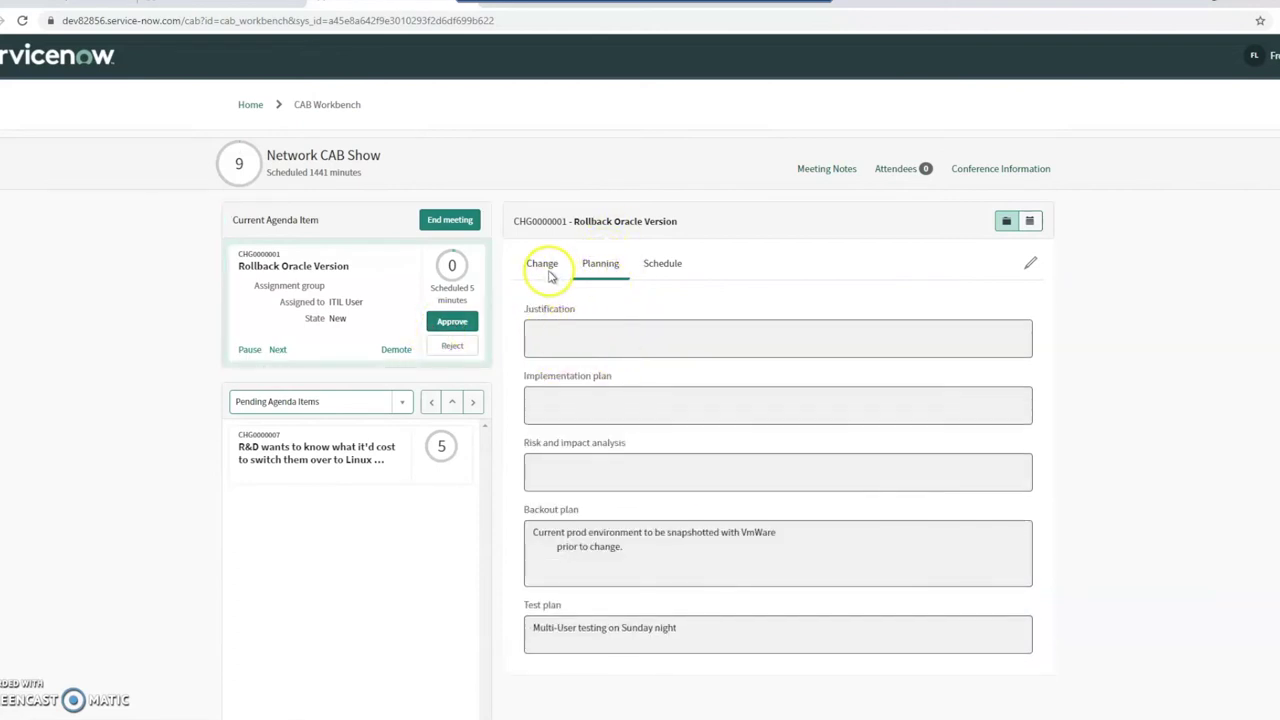
{"action": "left_click", "coordinate": [665, 263]}
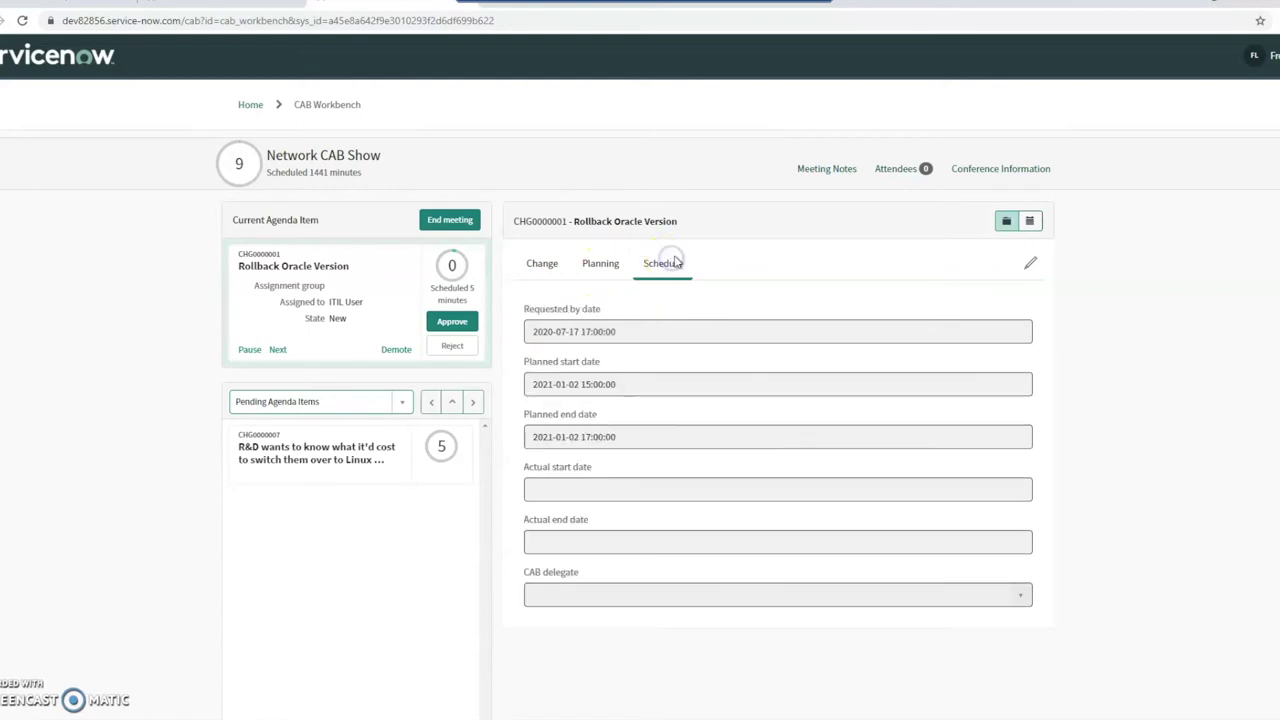
{"action": "left_click", "coordinate": [1032, 220]}
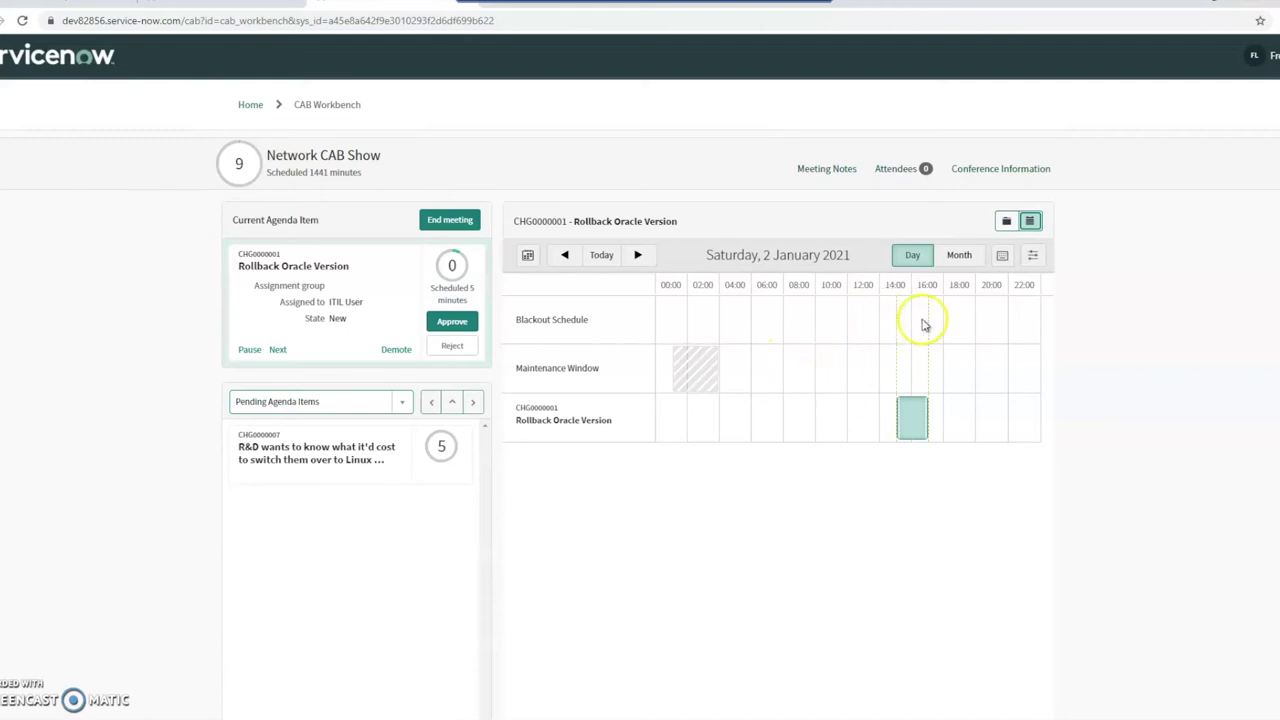
{"action": "left_click", "coordinate": [1004, 220]}
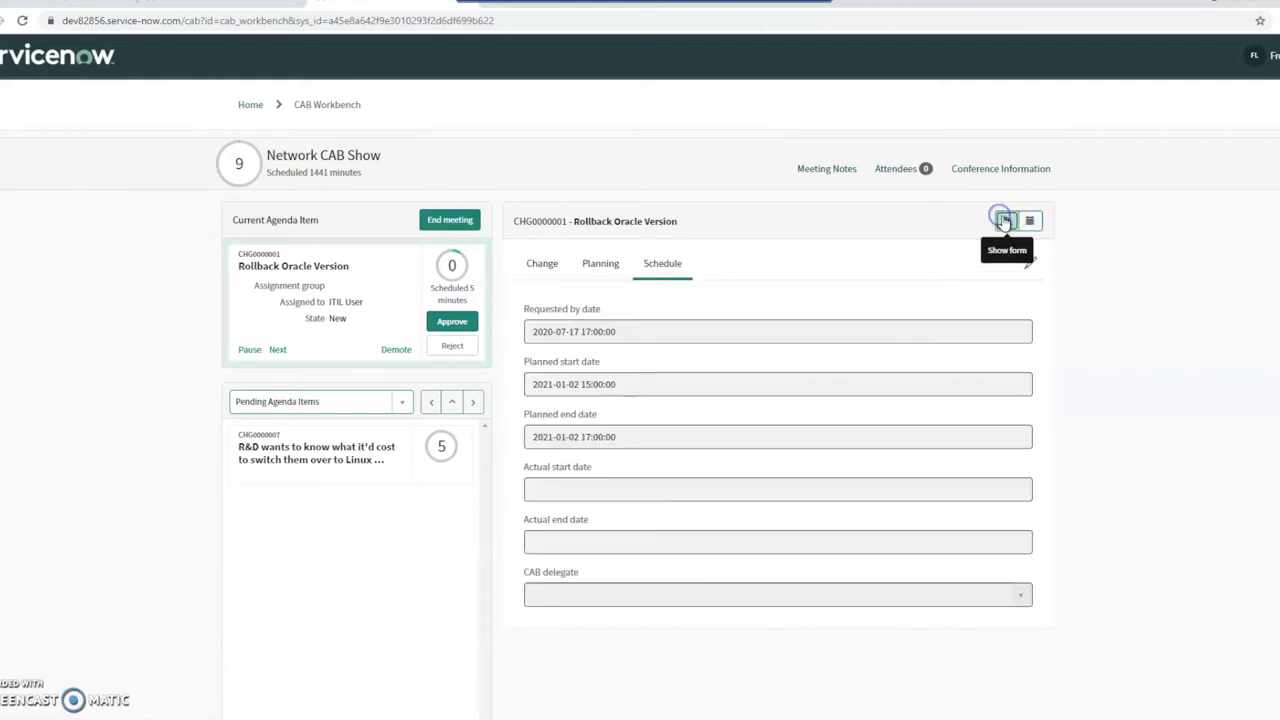
Return to the Change tab and read through the main change details
{"action": "left_click", "coordinate": [540, 266]}
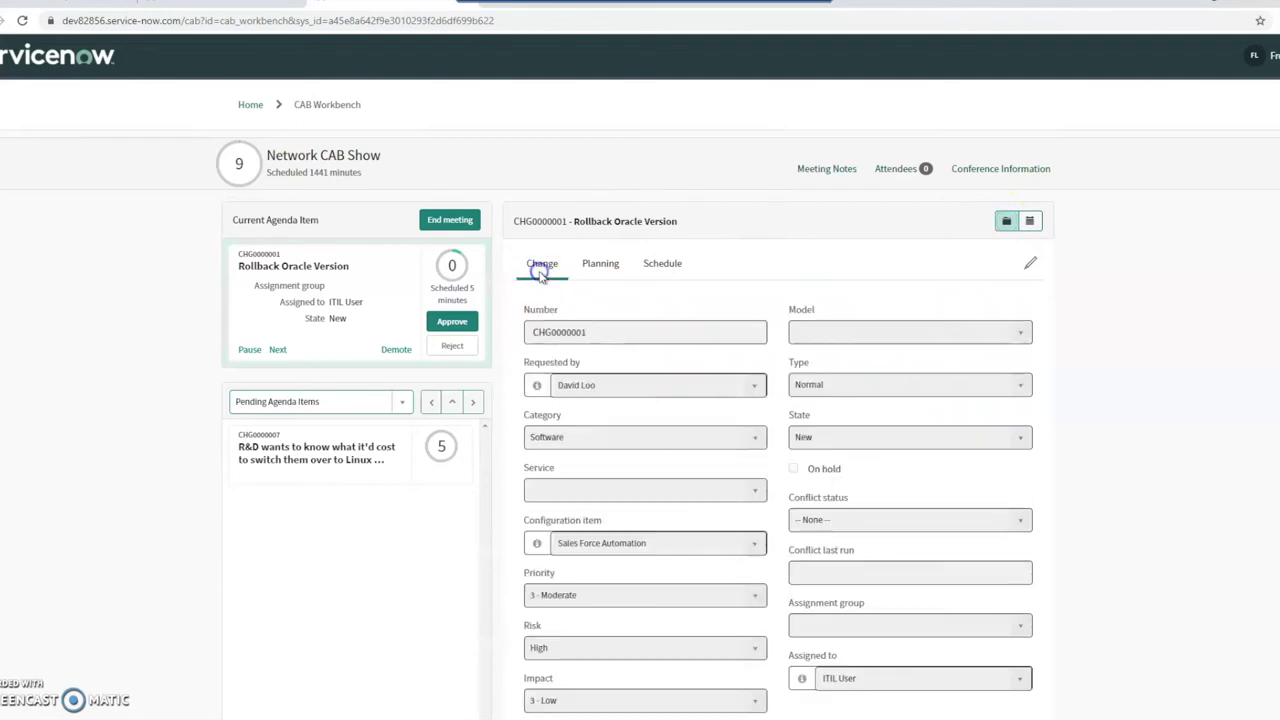
{"action": "scroll", "coordinate": [605, 366], "scroll_direction": "down", "scroll_amount": 1}
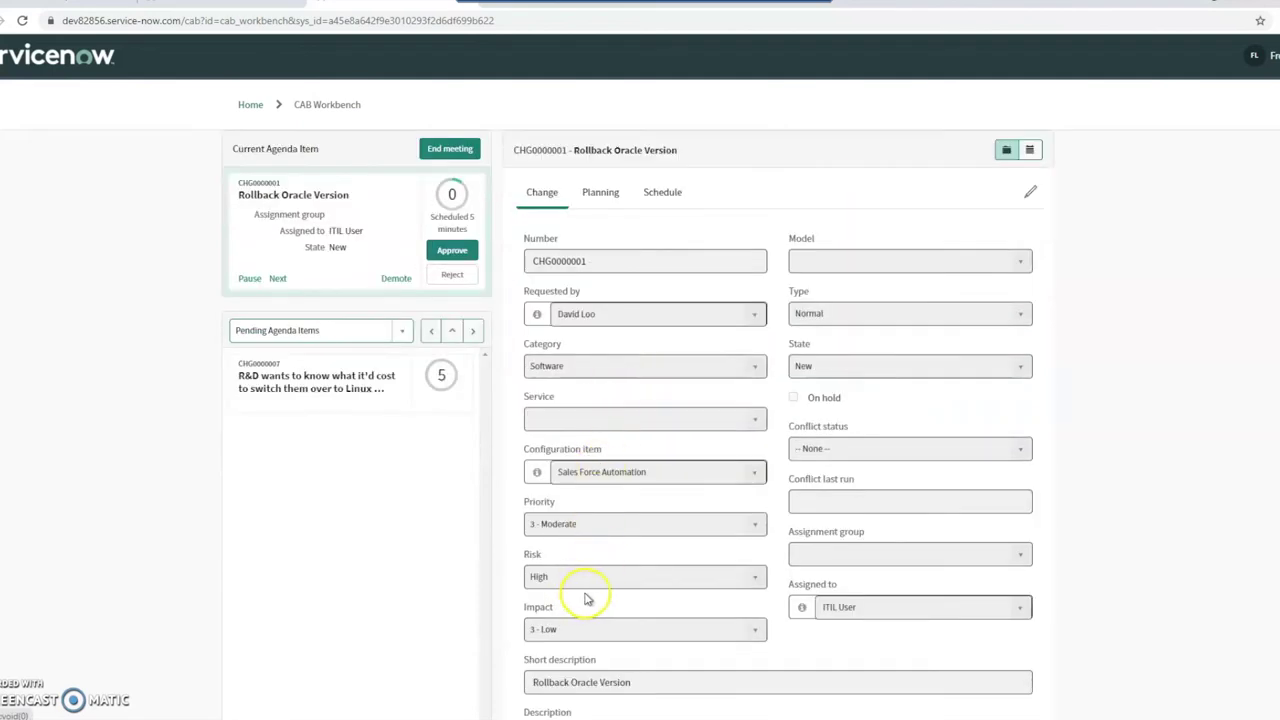
{"action": "scroll", "coordinate": [645, 537], "scroll_direction": "down", "scroll_amount": 1}
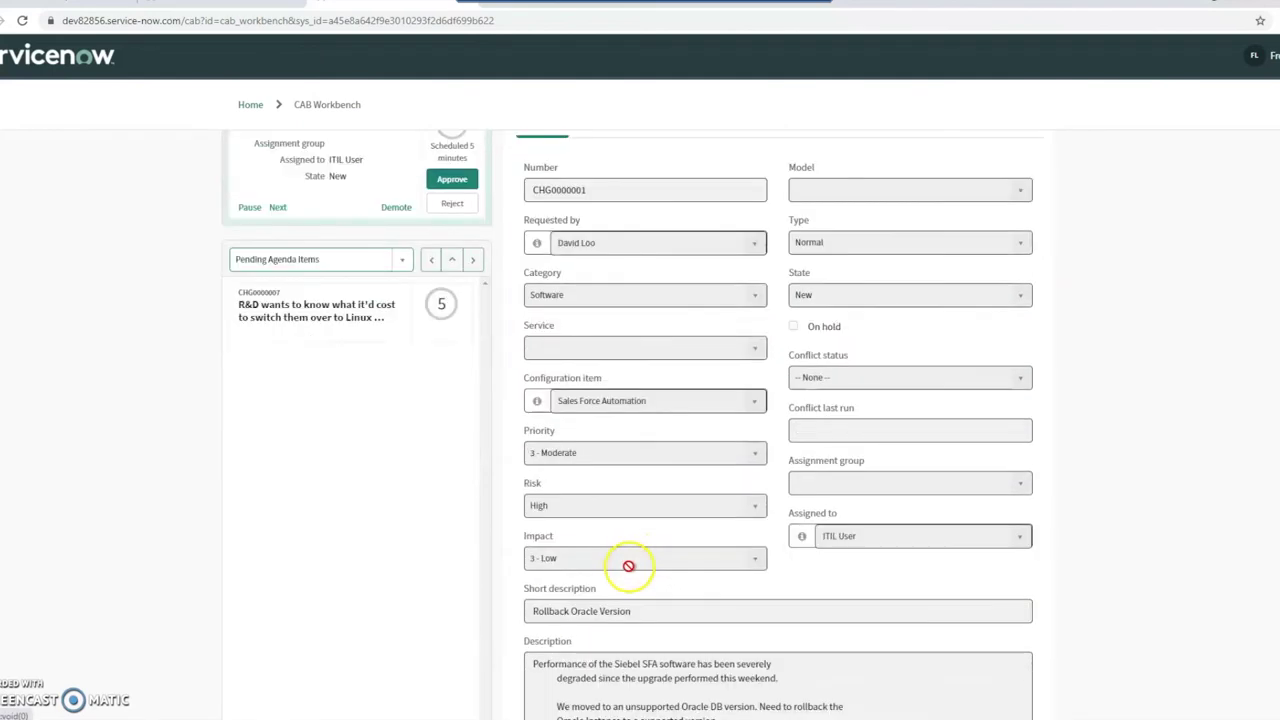
{"action": "scroll", "coordinate": [633, 545], "scroll_direction": "up", "scroll_amount": 2}
{"action": "scroll", "coordinate": [795, 535], "scroll_direction": "down", "scroll_amount": 3}
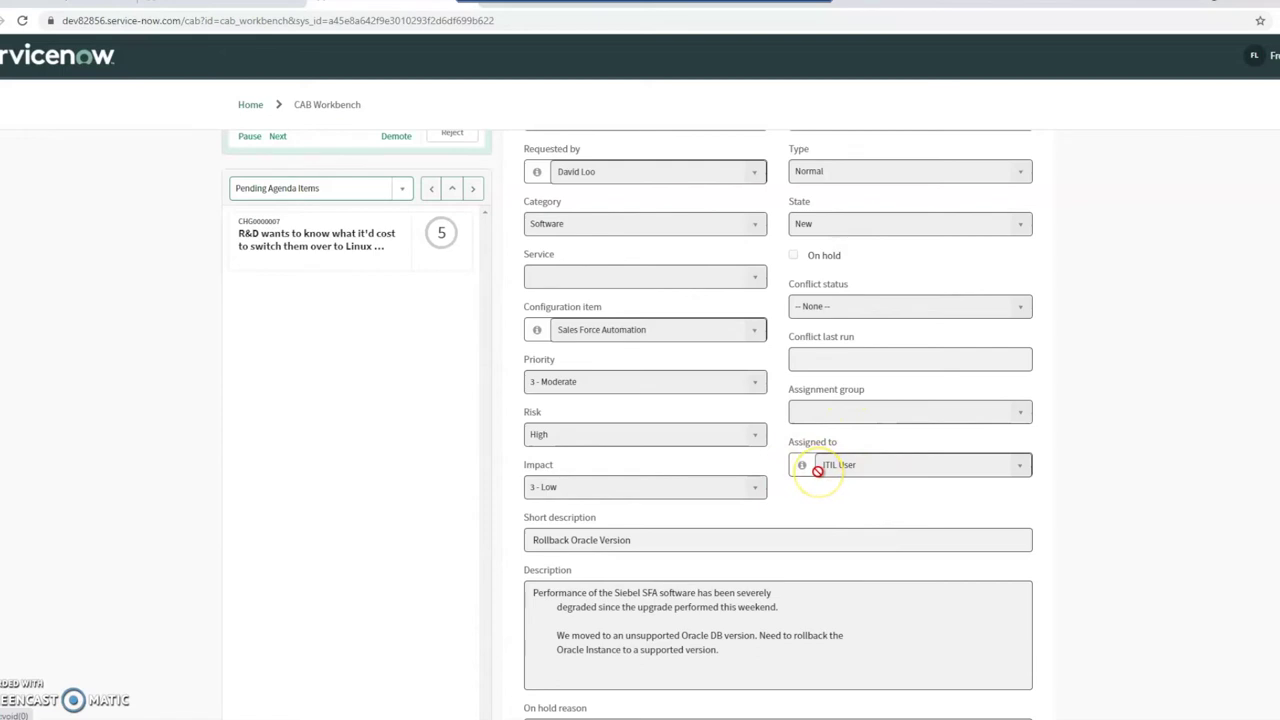
{"action": "scroll", "coordinate": [835, 478], "scroll_direction": "up", "scroll_amount": 2}
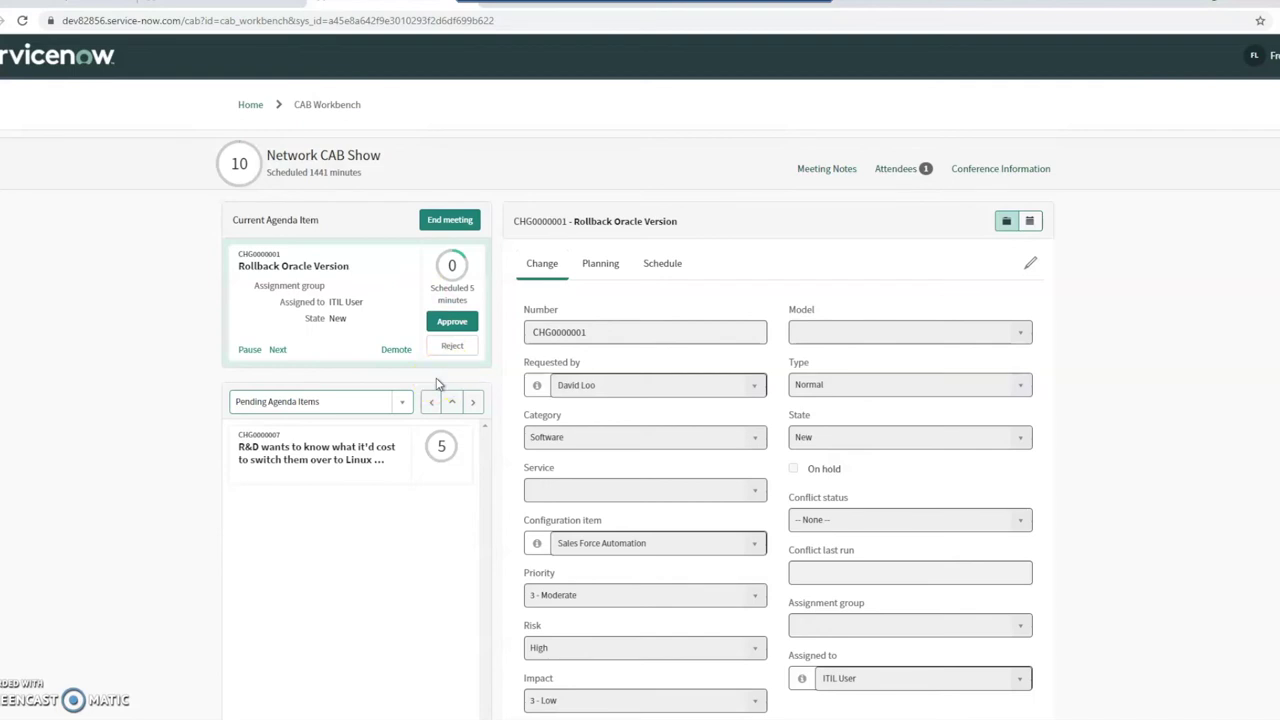
Approve CHG0000001 Rollback Oracle Version with the comment 'I approve this change'
{"action": "left_click", "coordinate": [451, 321]}
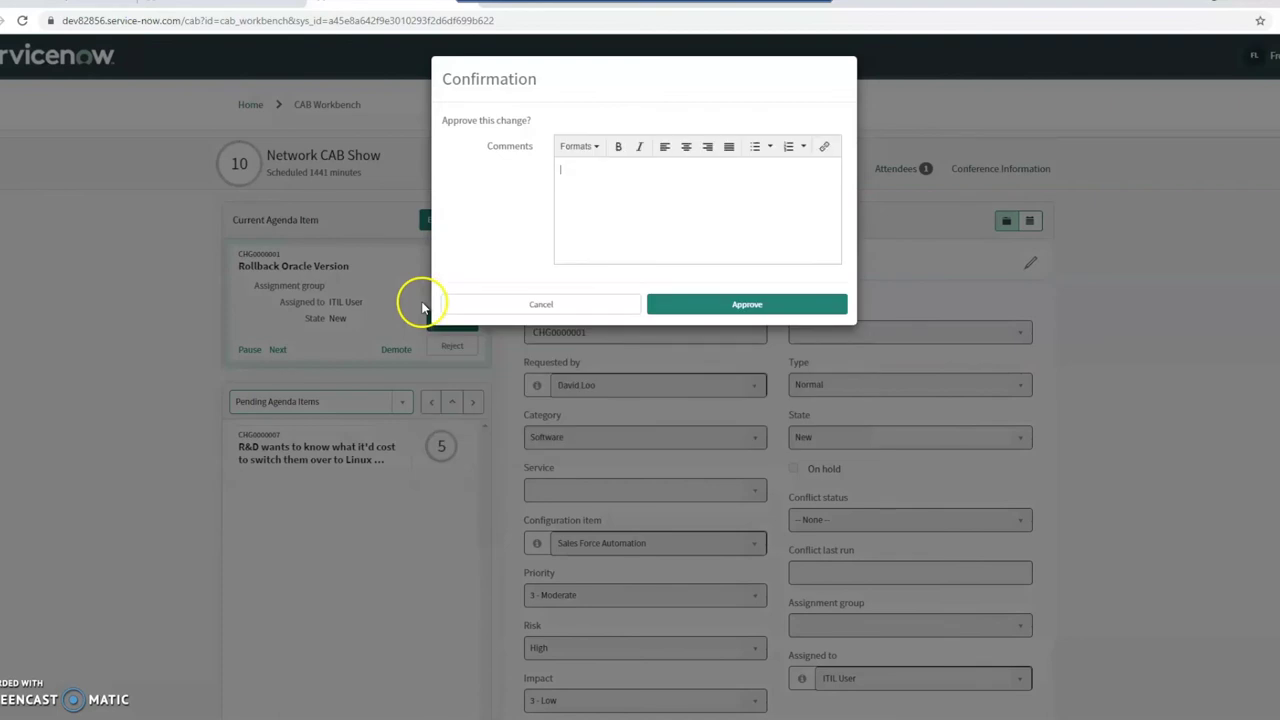
{"action": "left_click", "coordinate": [665, 199]}
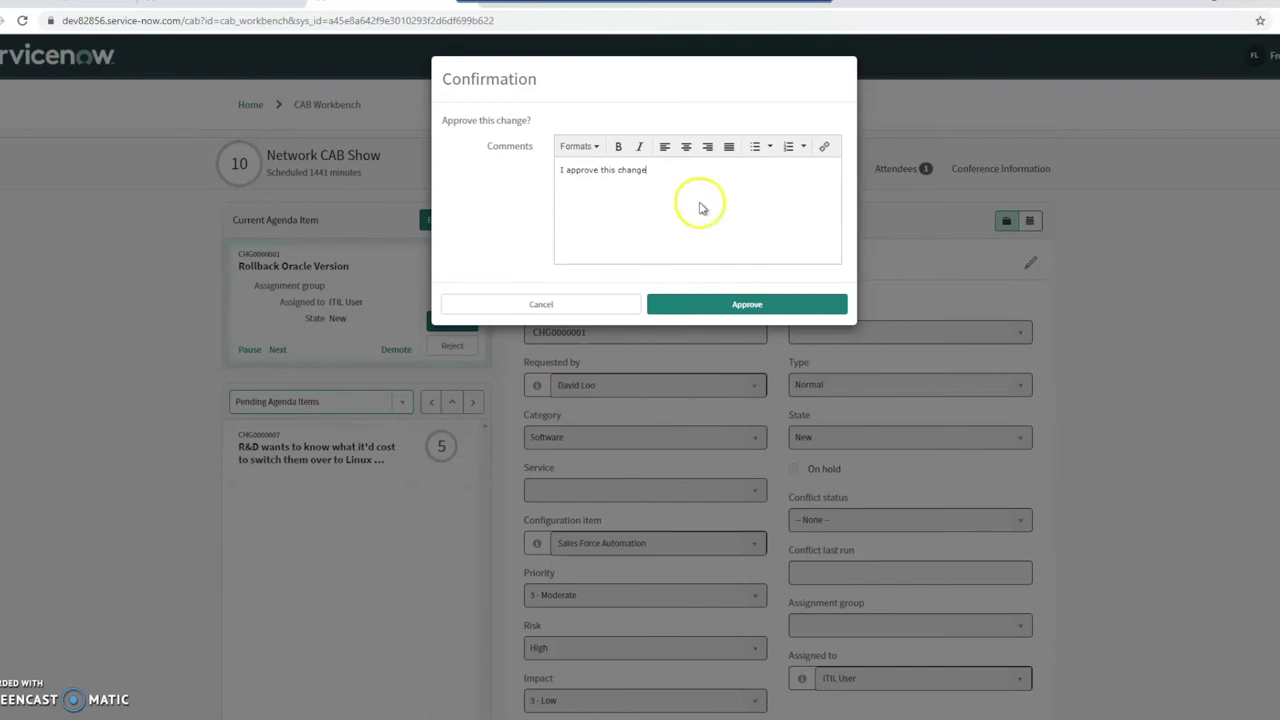
{"action": "left_click", "coordinate": [711, 306]}
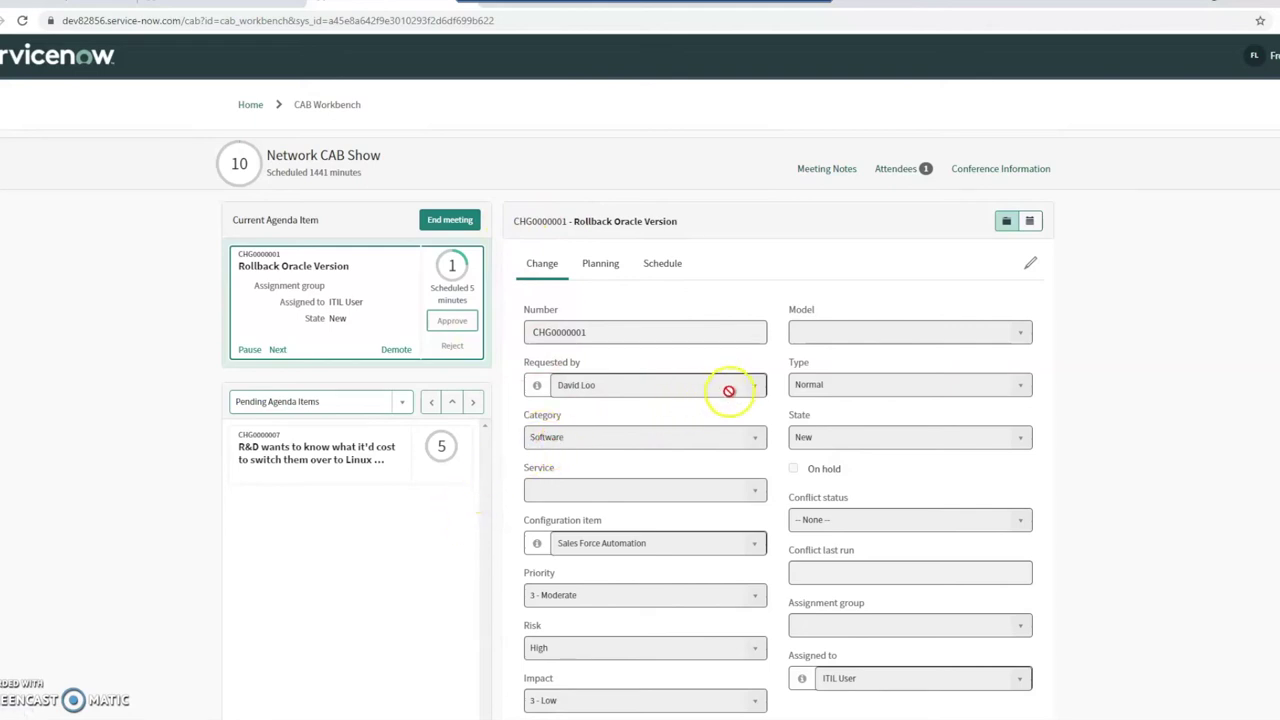
{"action": "scroll", "coordinate": [729, 390], "scroll_direction": "down", "scroll_amount": 2}
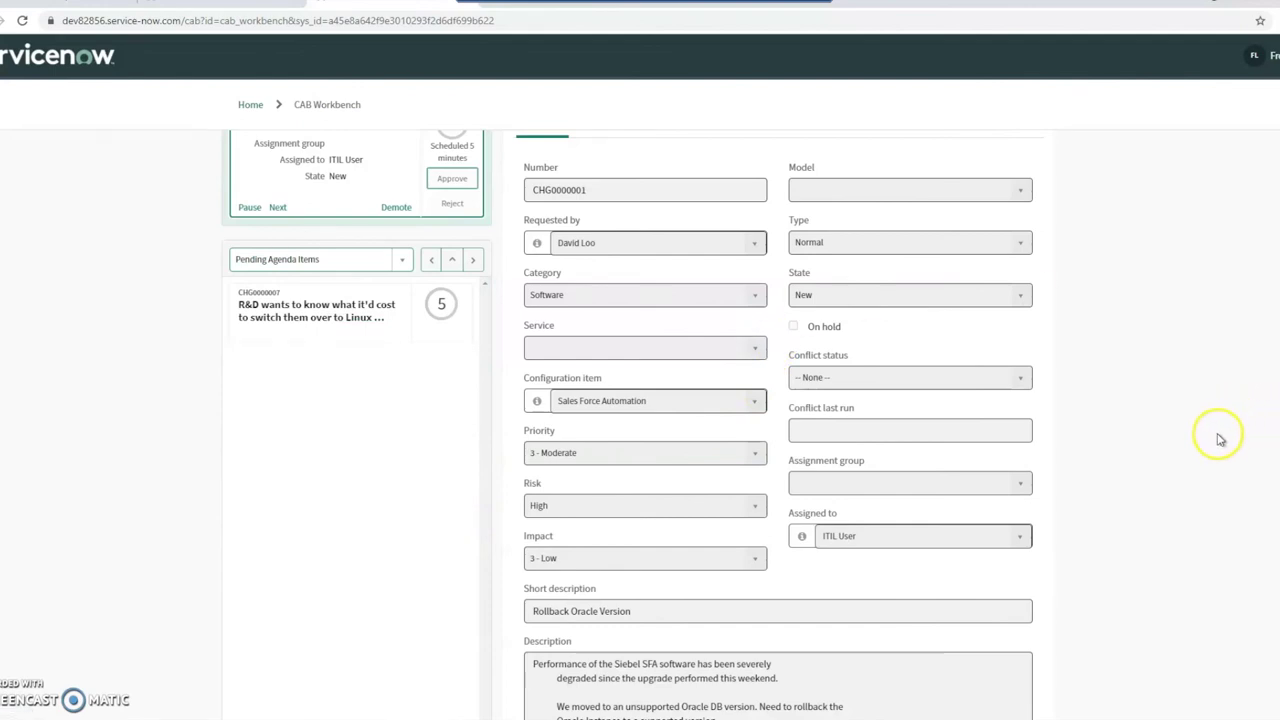
{"action": "scroll", "coordinate": [1215, 428], "scroll_direction": "up", "scroll_amount": 2}
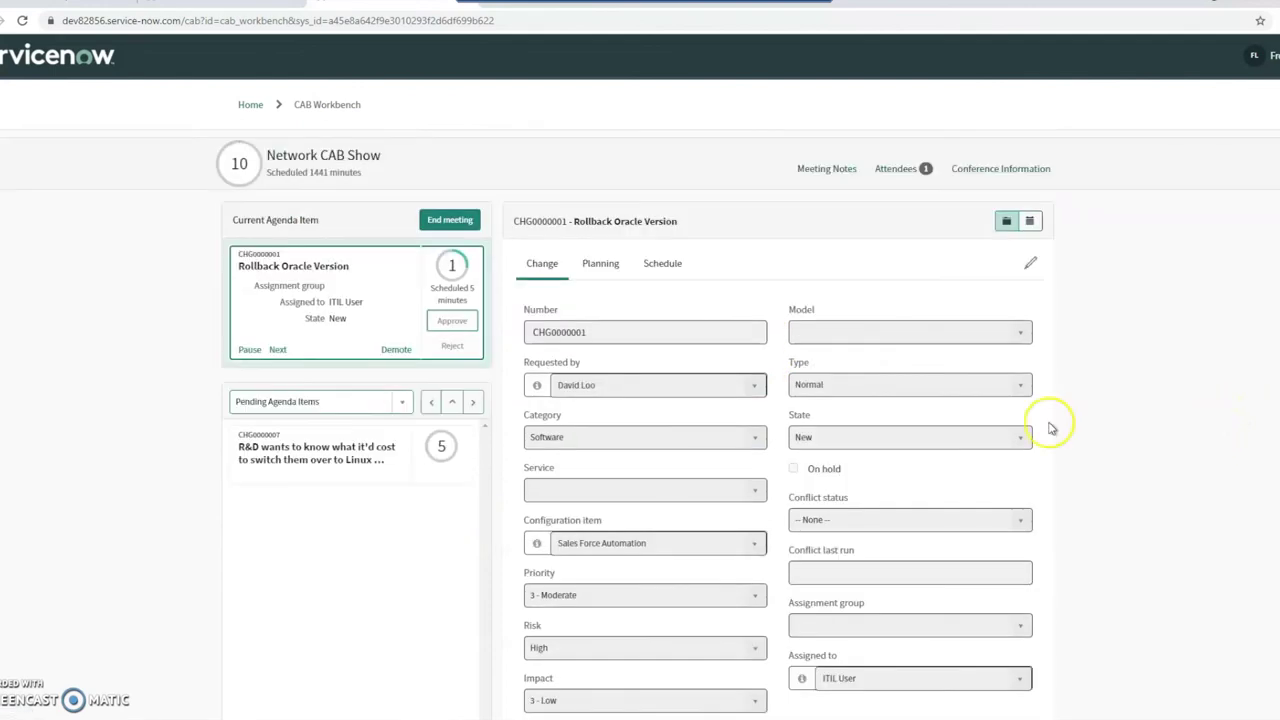
Advance the meeting to the next agenda item, then switch the agenda filter to All and back to Pending
{"action": "left_click", "coordinate": [278, 351]}
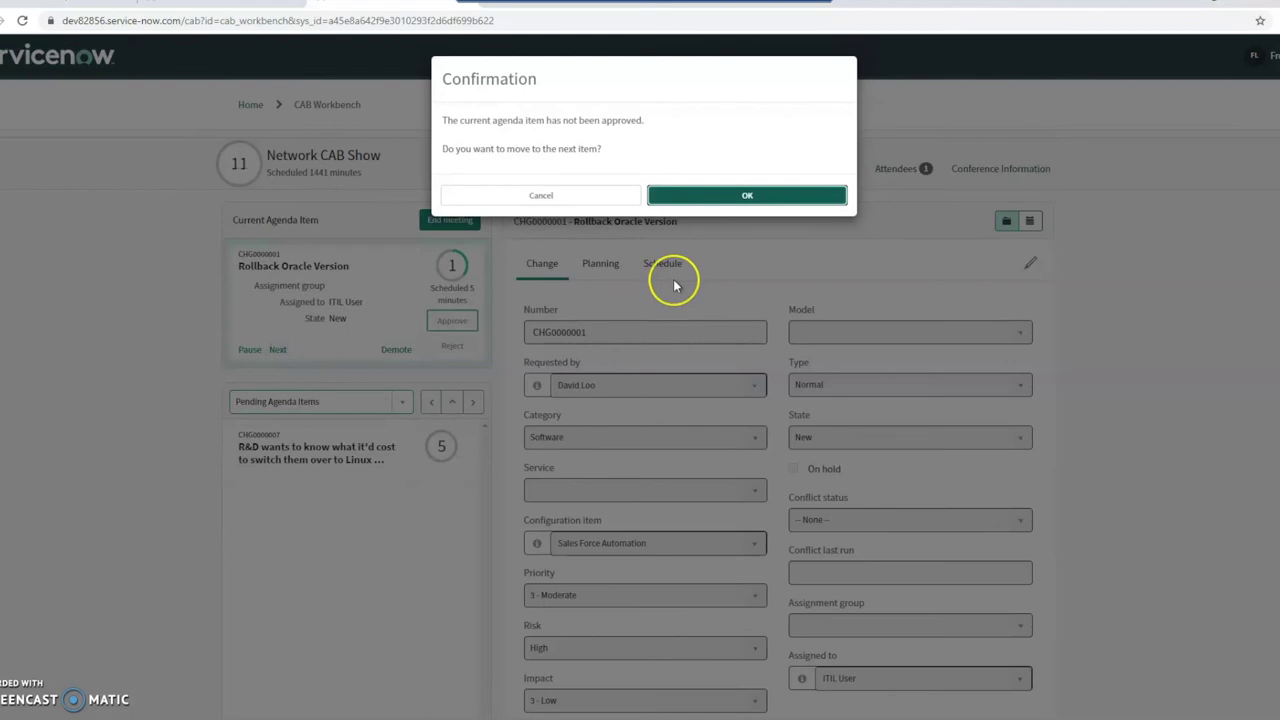
{"action": "left_click", "coordinate": [678, 197]}
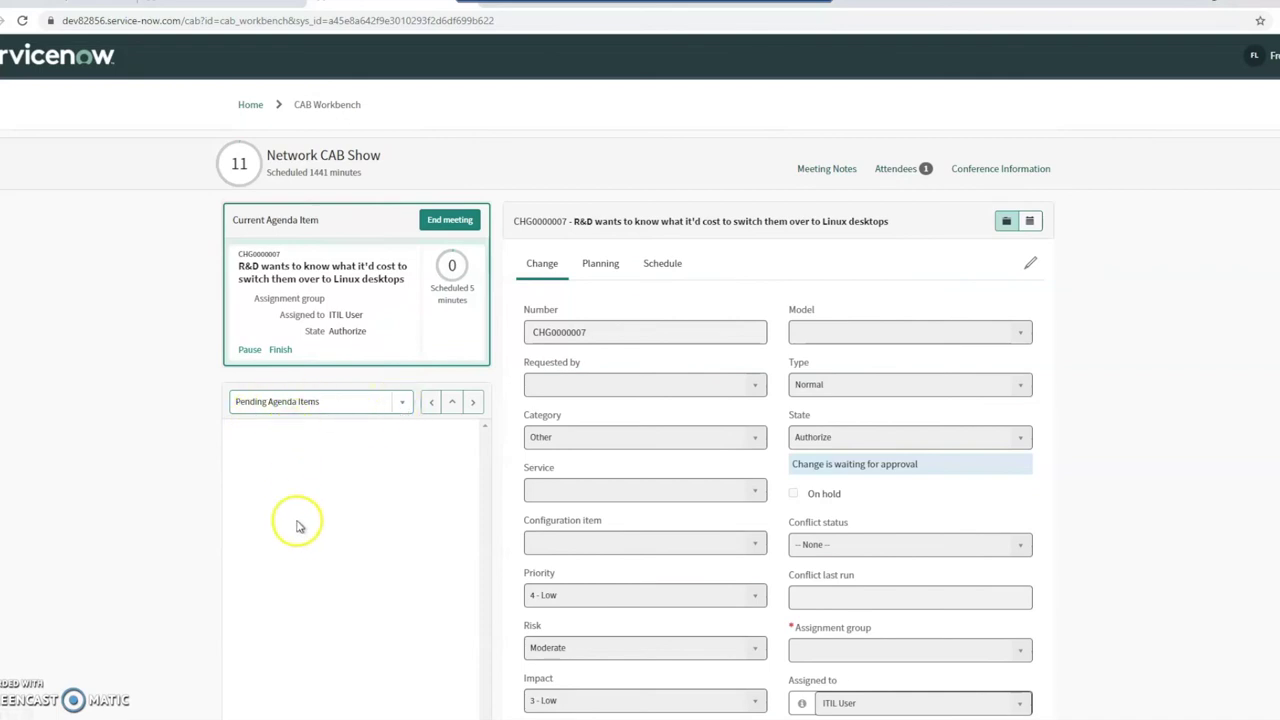
{"action": "left_click", "coordinate": [401, 403]}
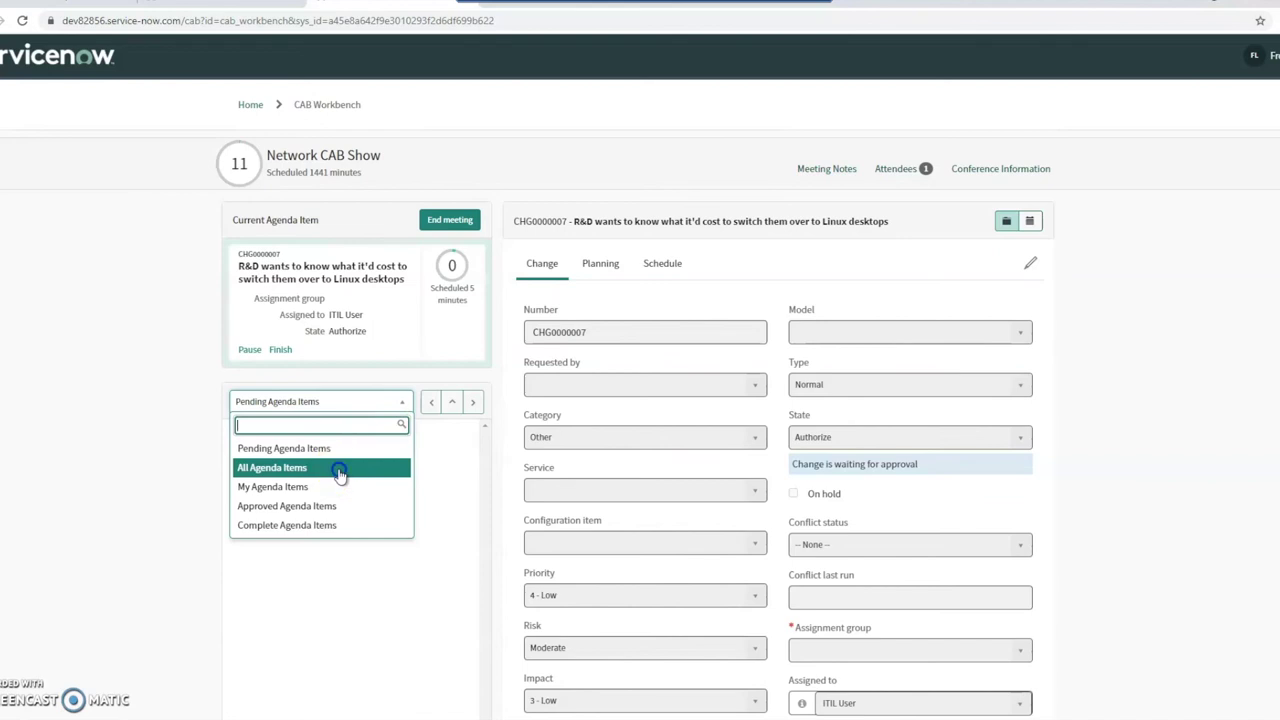
{"action": "left_click", "coordinate": [339, 470]}
{"action": "left_click", "coordinate": [398, 404]}
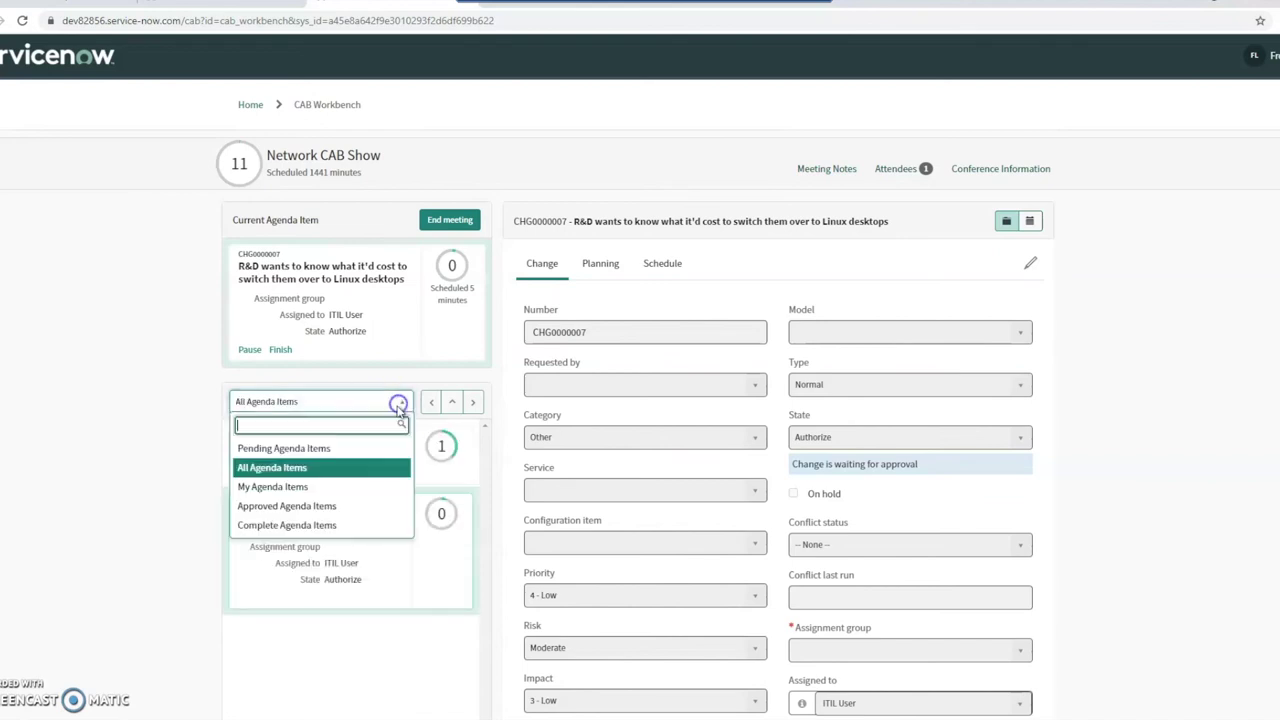
{"action": "left_click", "coordinate": [328, 451]}
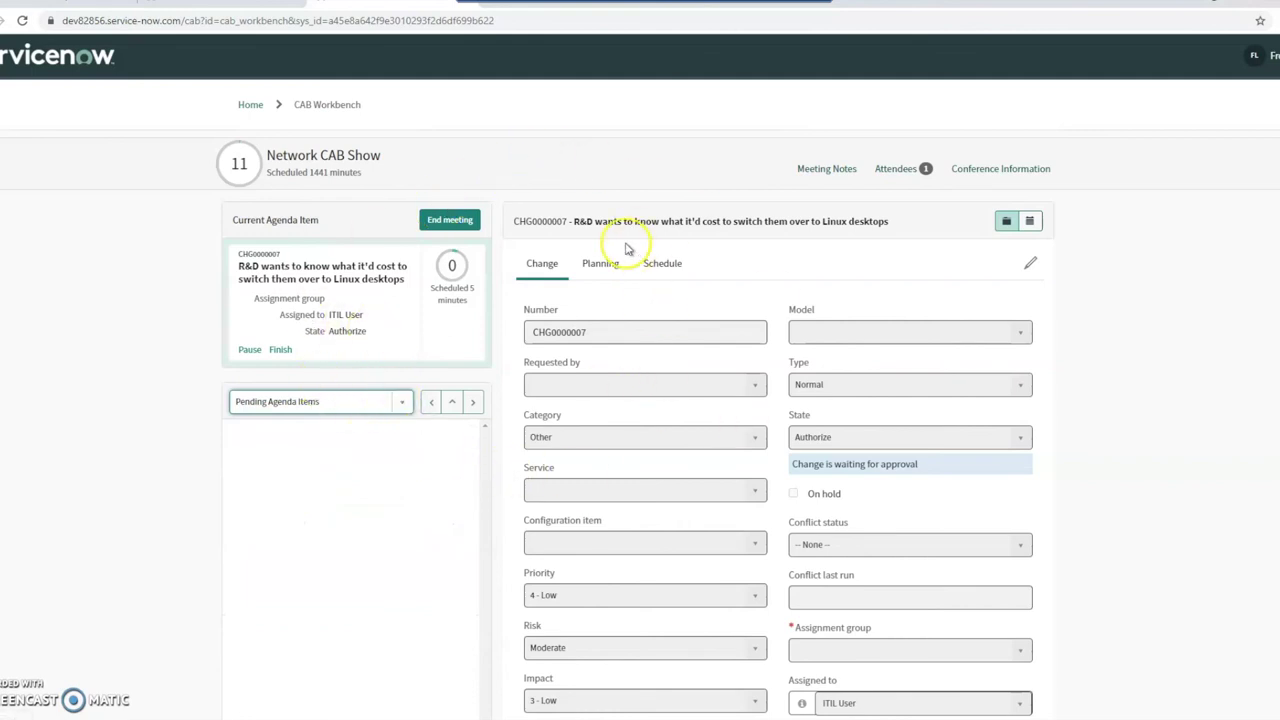
Review CHG0000007's planning details, scheduled dates and main change details
{"action": "scroll", "coordinate": [551, 371], "scroll_direction": "down", "scroll_amount": 2}
{"action": "scroll", "coordinate": [600, 300], "scroll_direction": "up", "scroll_amount": 2}
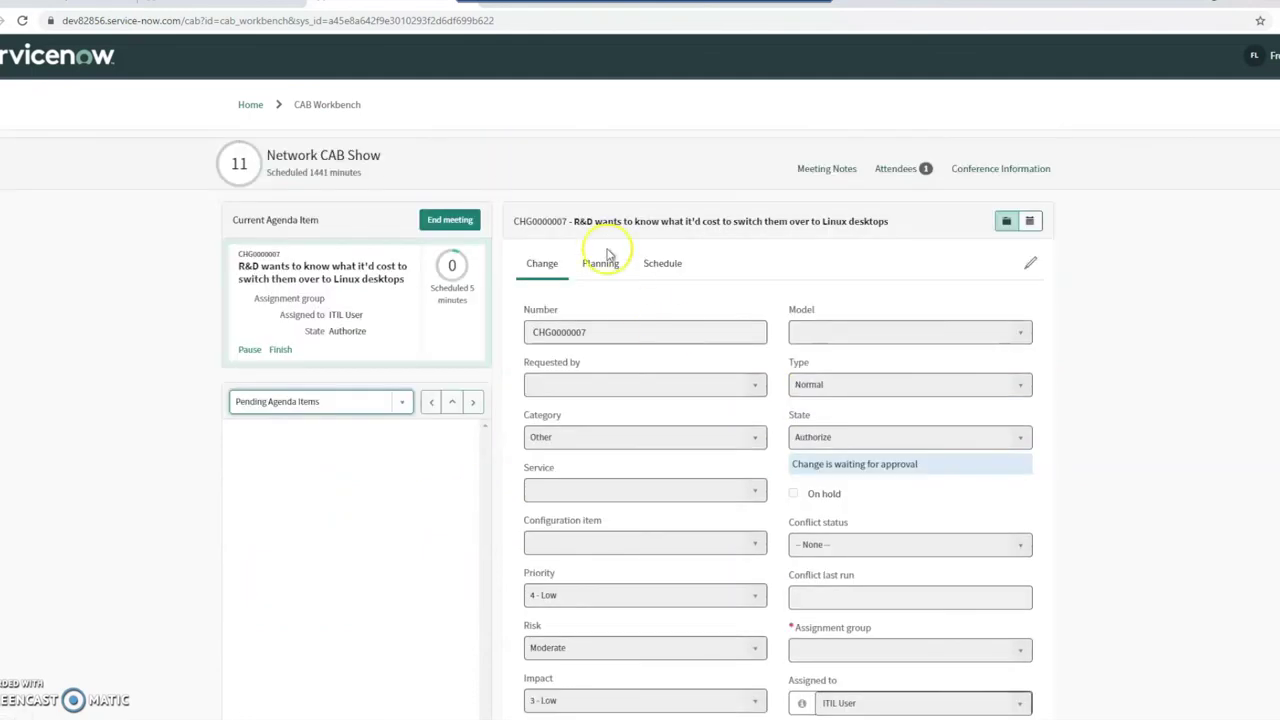
{"action": "left_click", "coordinate": [598, 265]}
{"action": "left_click", "coordinate": [660, 265]}
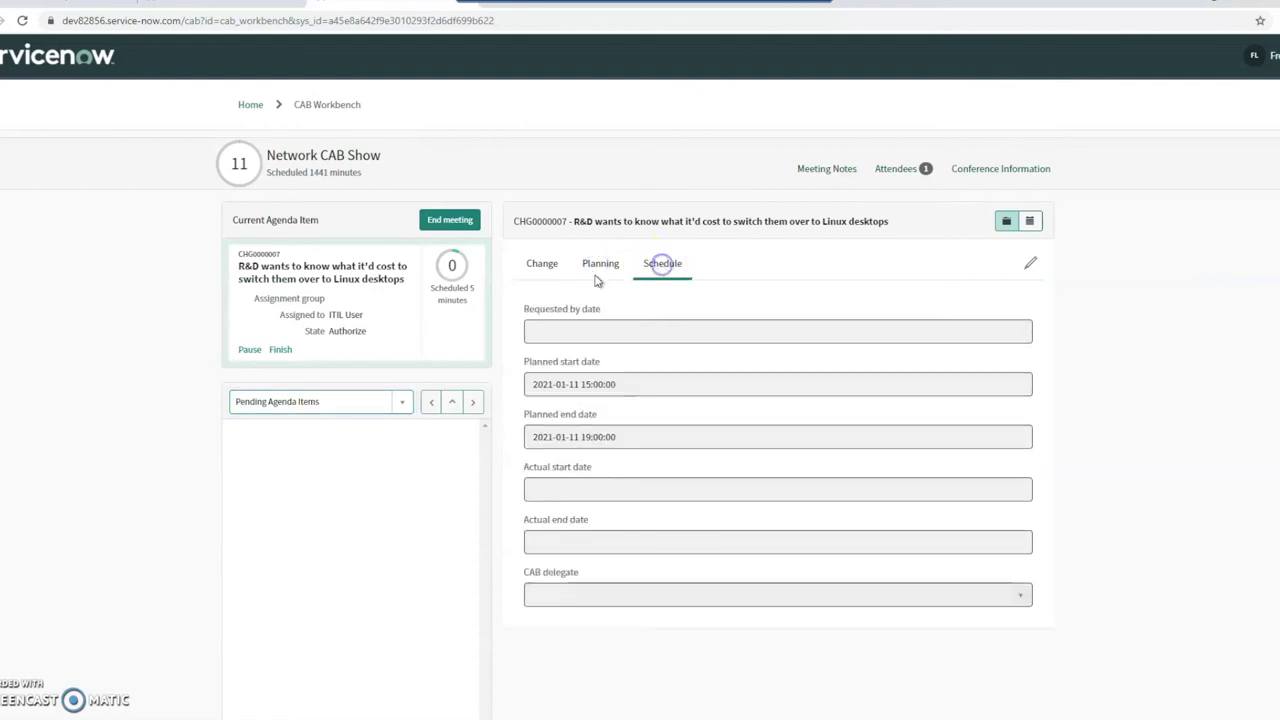
{"action": "left_click", "coordinate": [538, 272]}
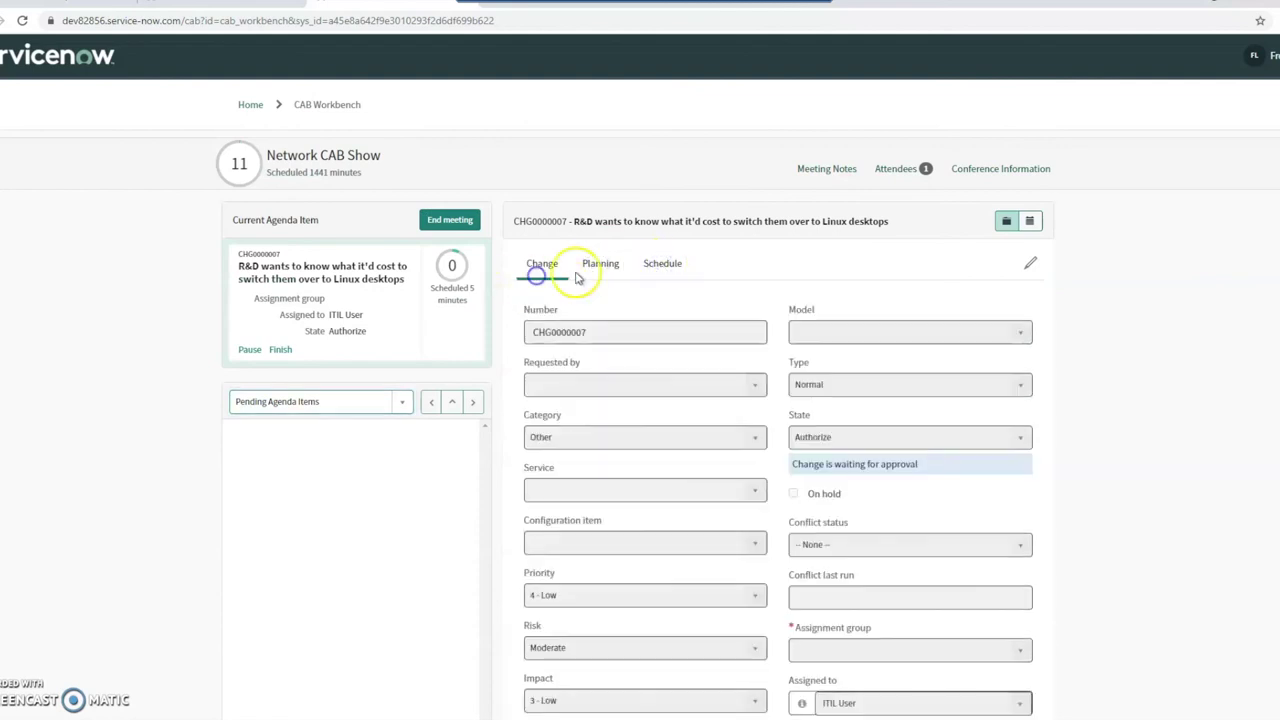
{"action": "left_click", "coordinate": [1029, 264]}
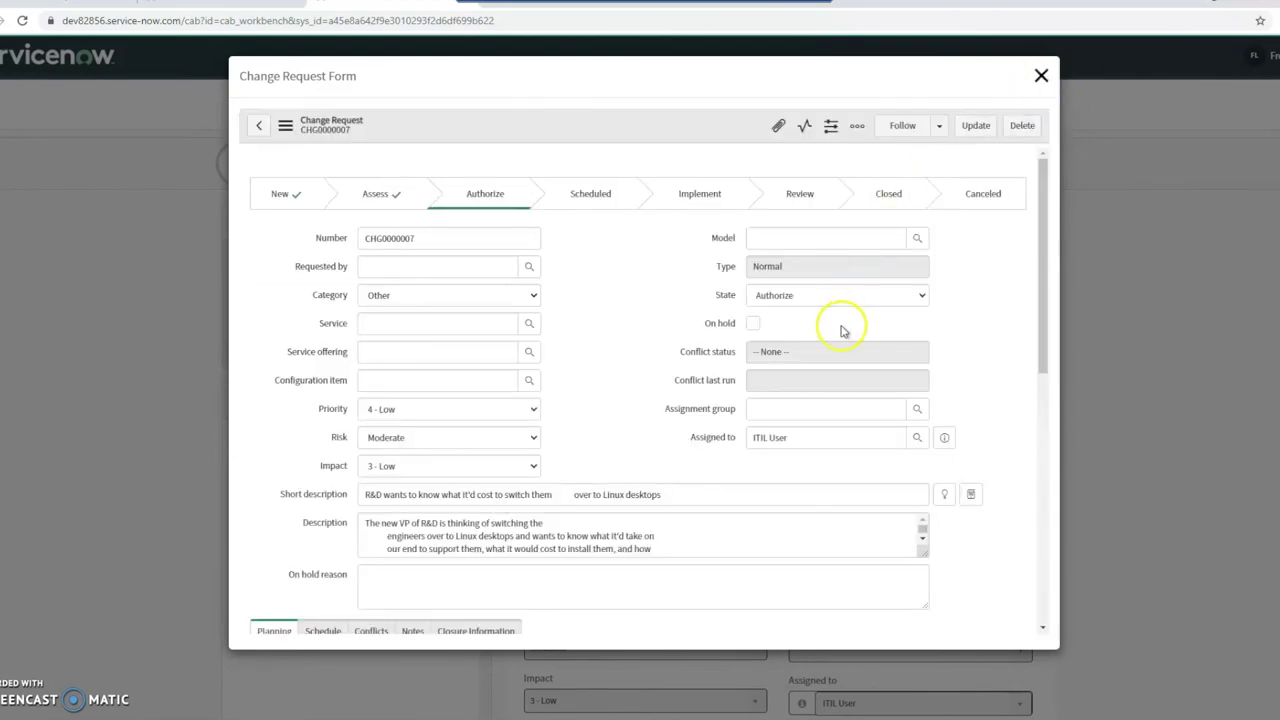
{"action": "scroll", "coordinate": [840, 331], "scroll_direction": "down", "scroll_amount": 3}
{"action": "scroll", "coordinate": [740, 350], "scroll_direction": "down", "scroll_amount": 1}
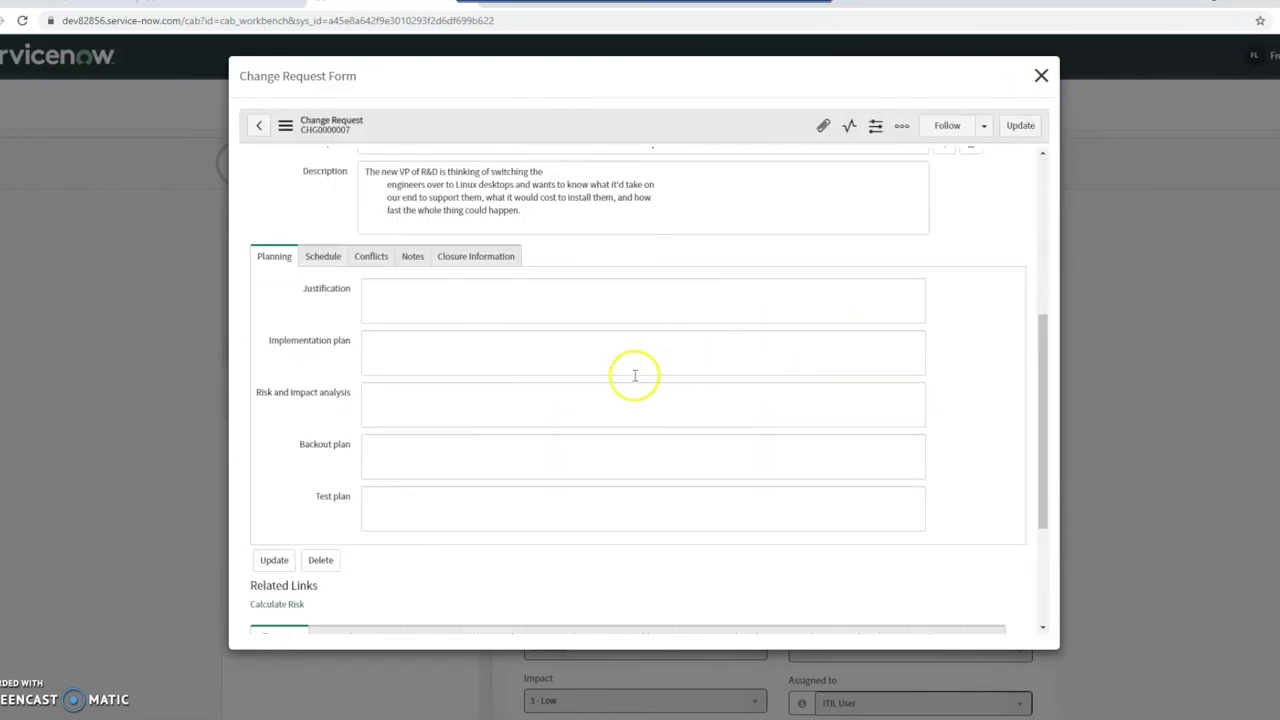
{"action": "left_click", "coordinate": [323, 256]}
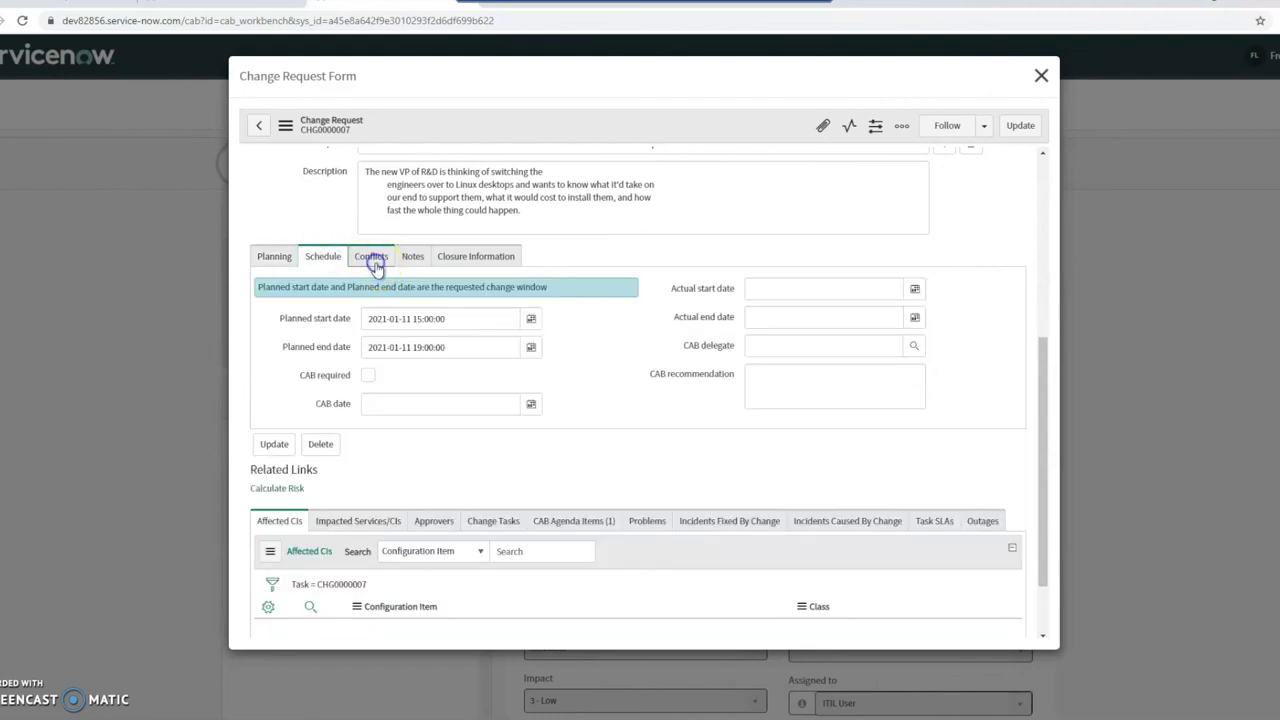
{"action": "left_click", "coordinate": [372, 258]}
{"action": "left_click", "coordinate": [413, 258]}
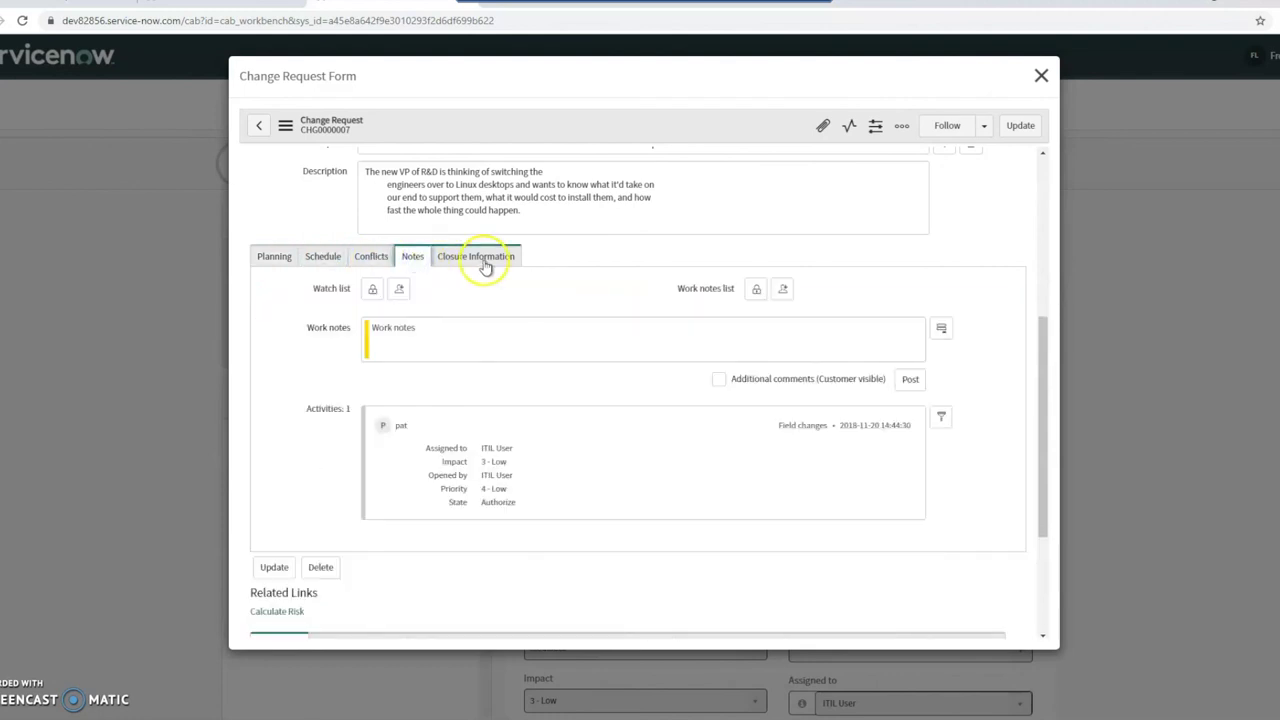
{"action": "left_click", "coordinate": [457, 257]}
{"action": "left_click", "coordinate": [273, 256]}
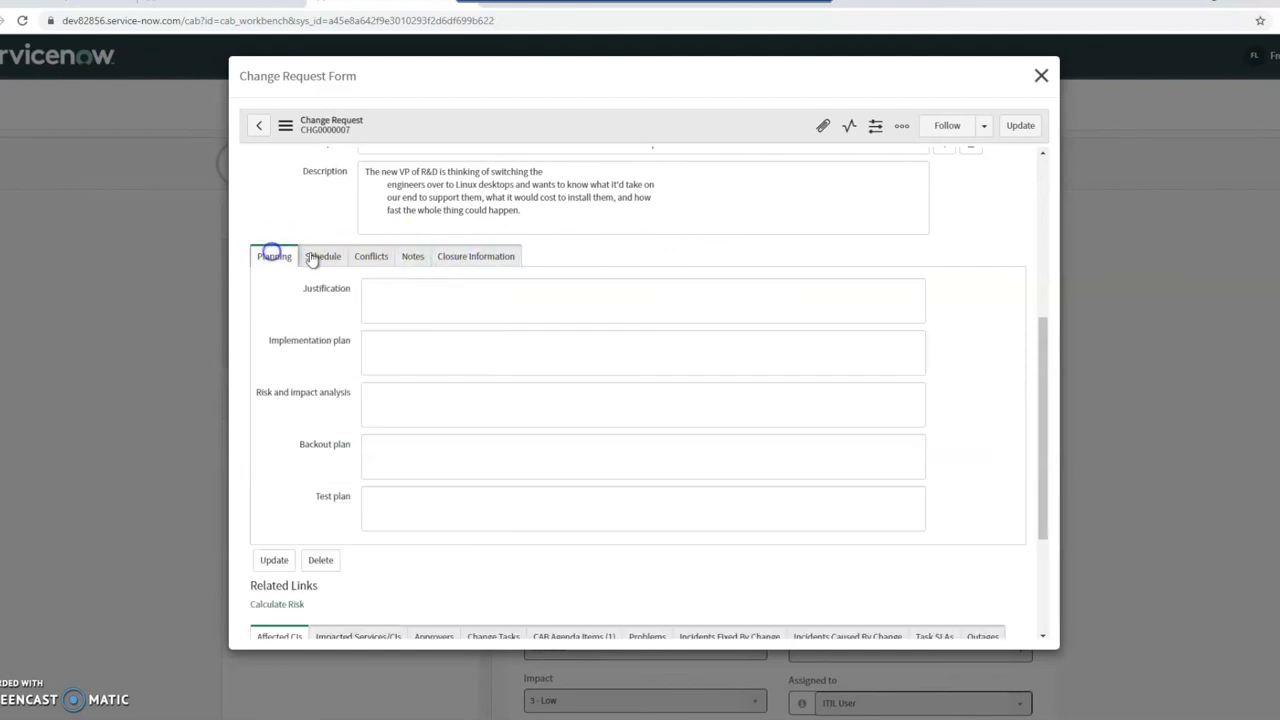
{"action": "left_click", "coordinate": [514, 256]}
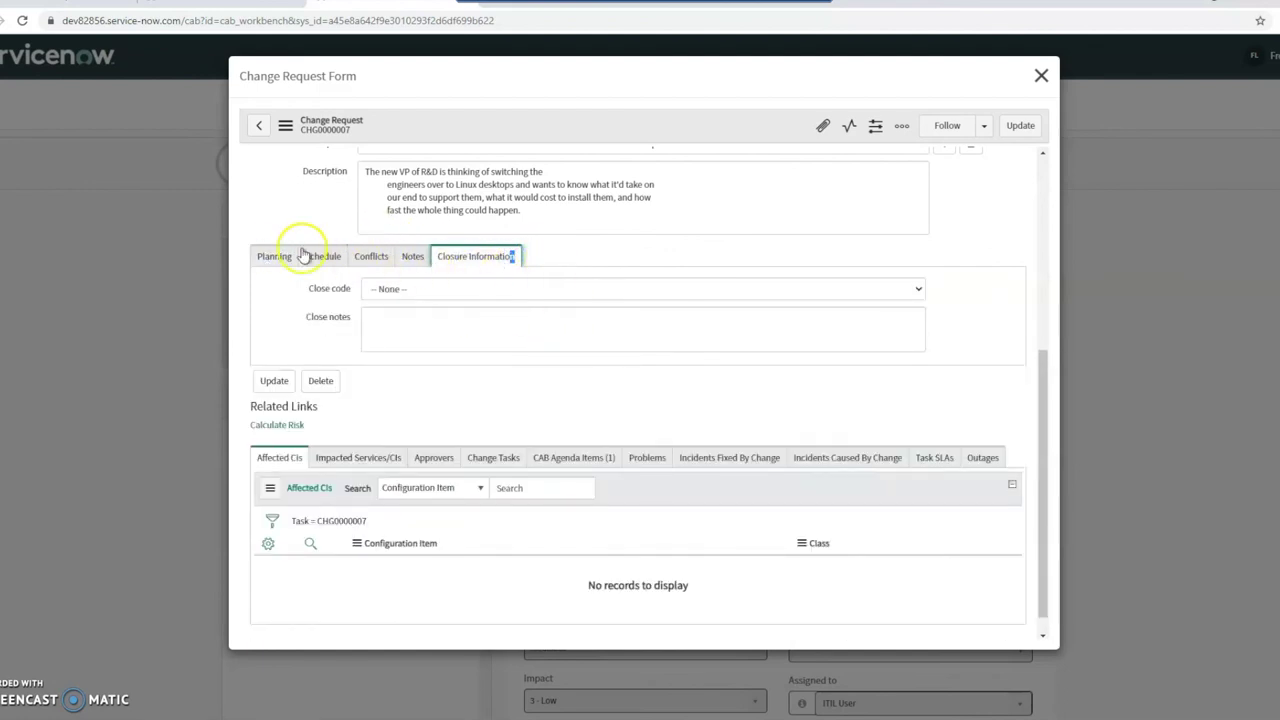
{"action": "left_click", "coordinate": [286, 256]}
{"action": "scroll", "coordinate": [440, 378], "scroll_direction": "down", "scroll_amount": 2}
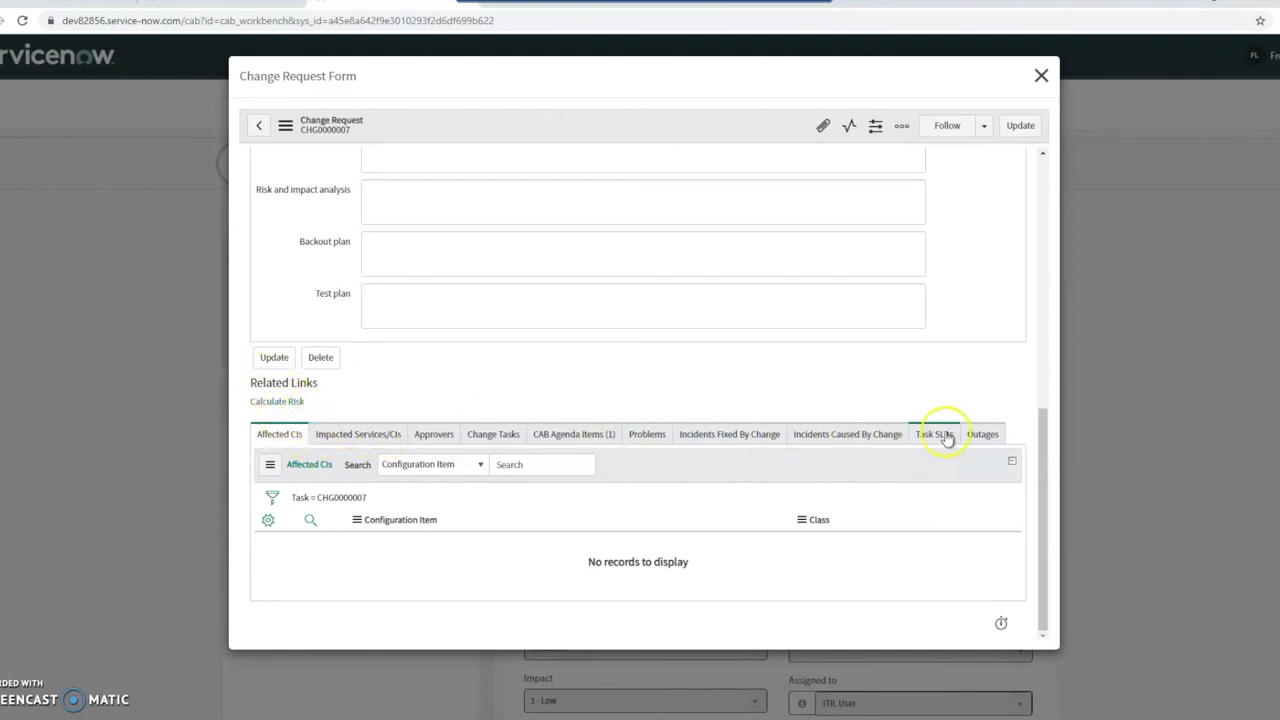
{"action": "left_click", "coordinate": [1039, 78]}
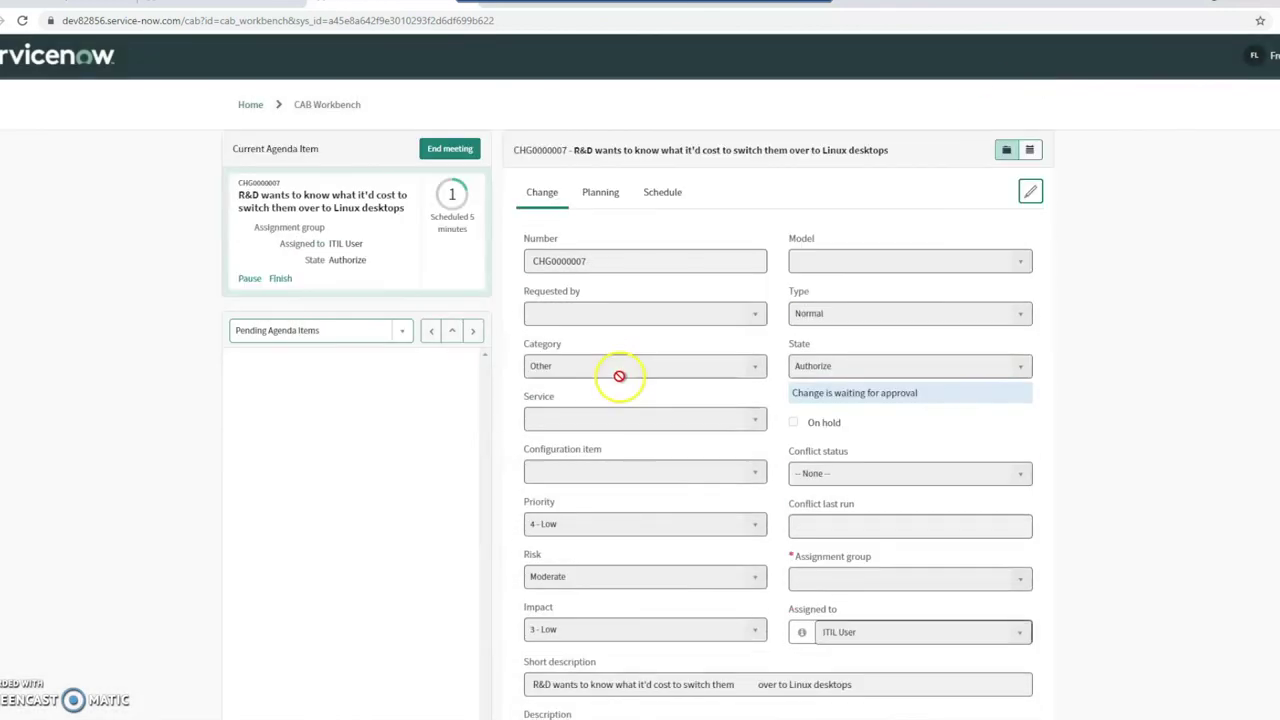